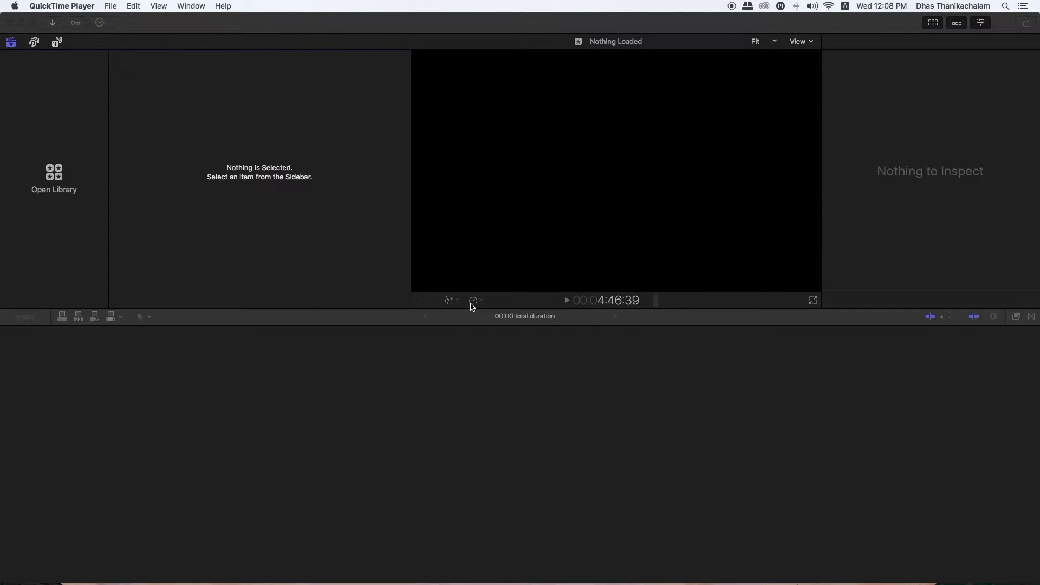
Create a new library saved as 'Title effect'
left_click(90, 78)
left_click(95, 6)
mouse_move(103, 19)
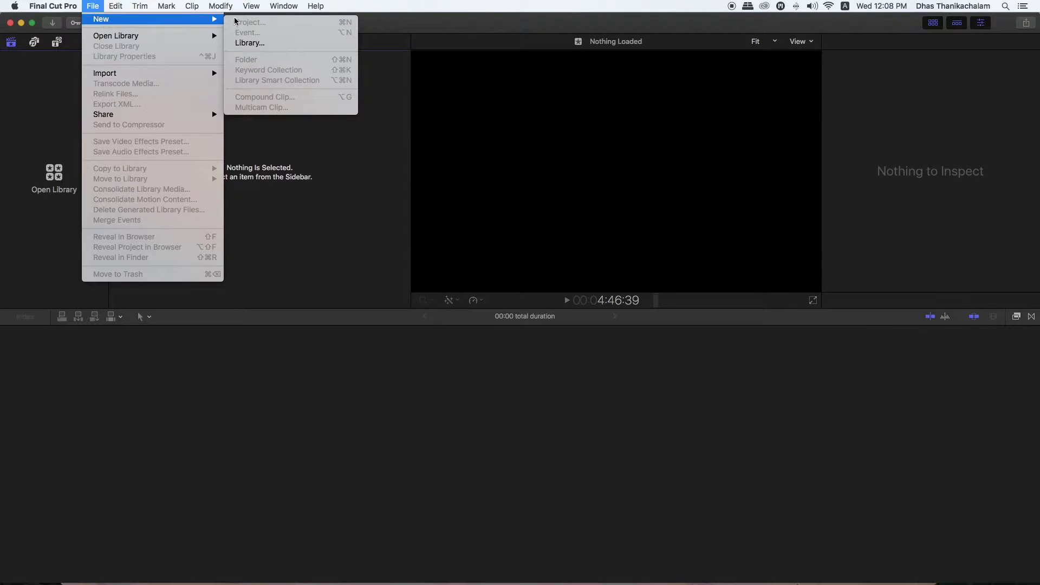
left_click(252, 43)
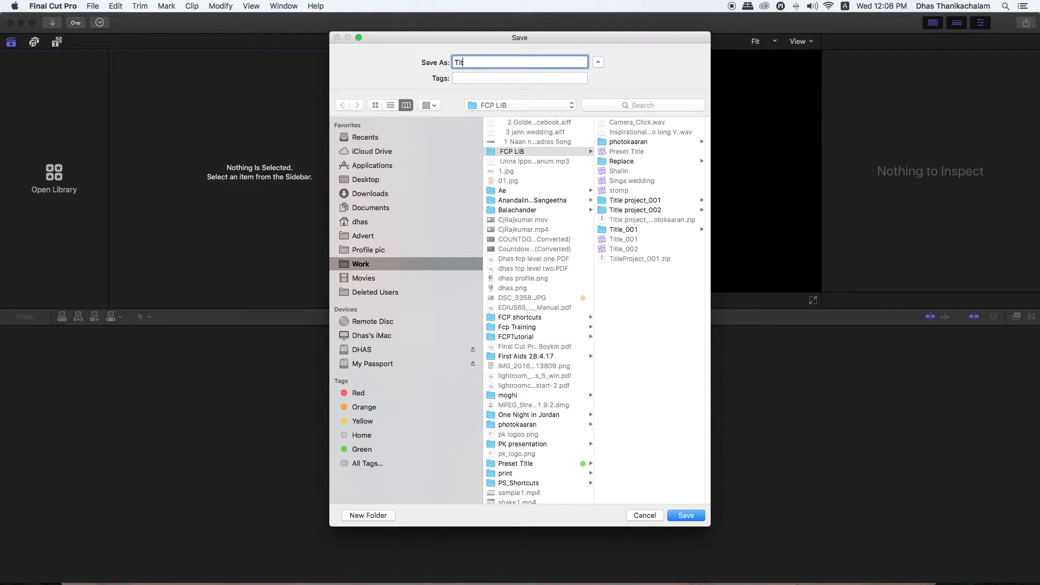
type("Title effect")
key("Return")
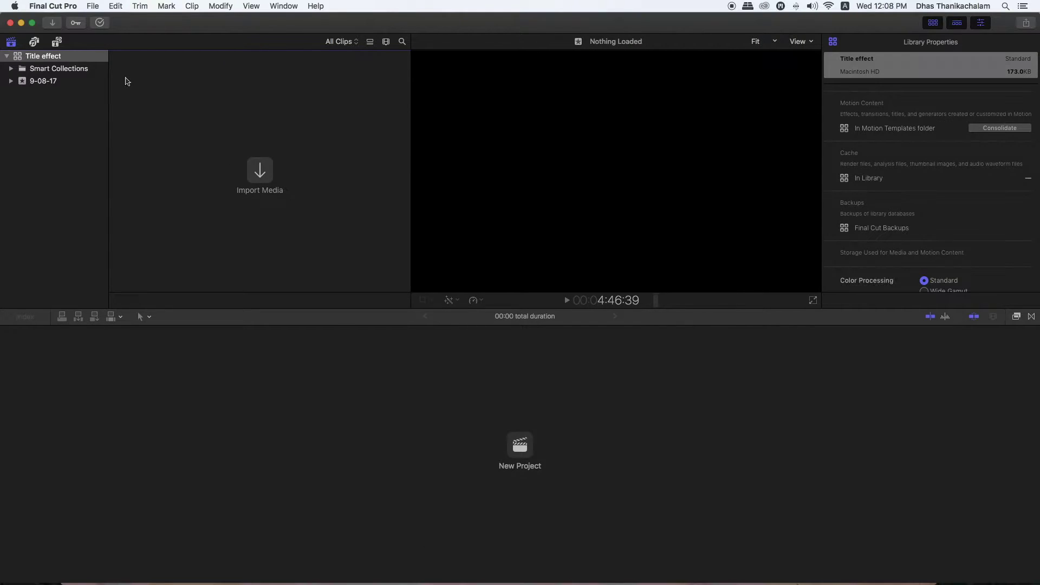
Rename the library's dated event to 'Effect'
left_click(43, 82)
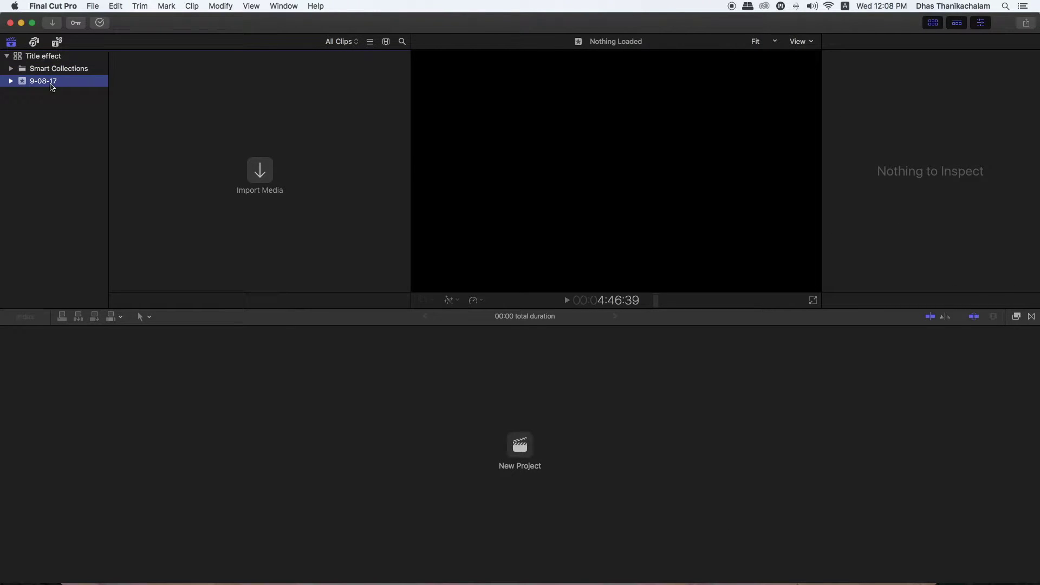
left_click(51, 85)
type("Effect")
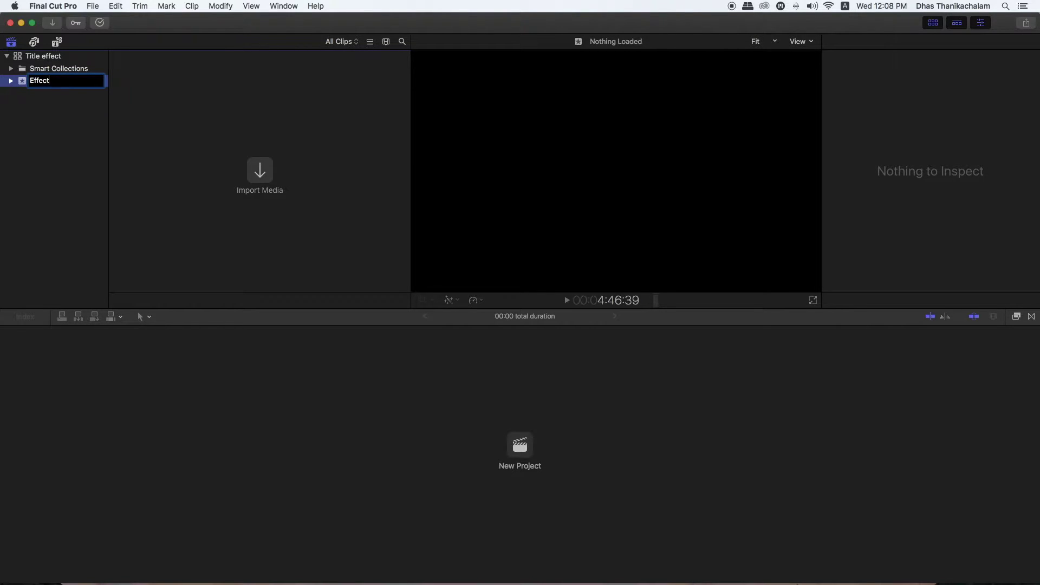
key("Return")
Start a new project in the Effect event
left_click(93, 6)
mouse_move(101, 21)
left_click(234, 22)
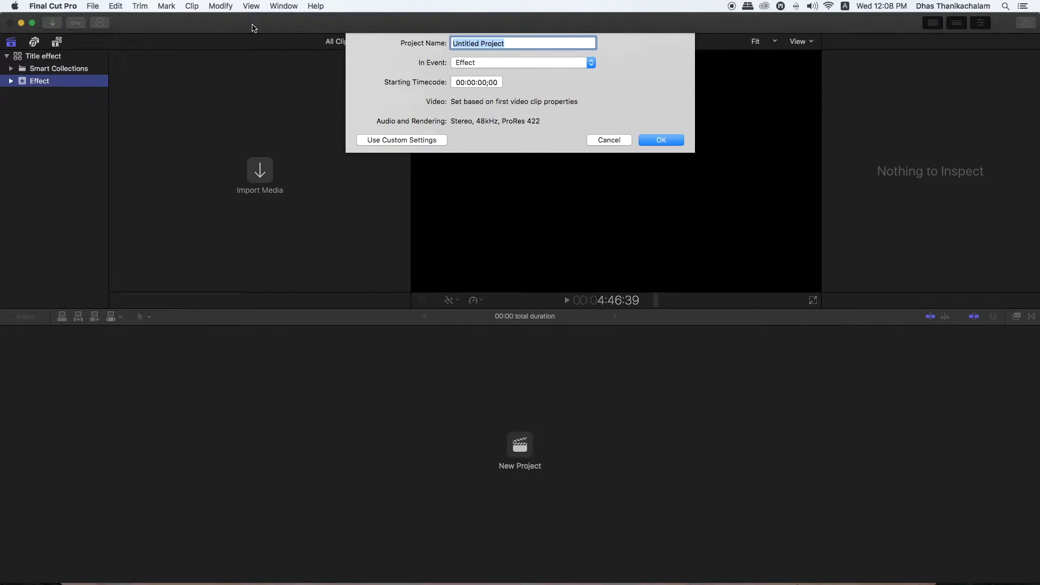
Name the new project 'Title idea' and create it
type("T")
type("itle idea")
key("Return")
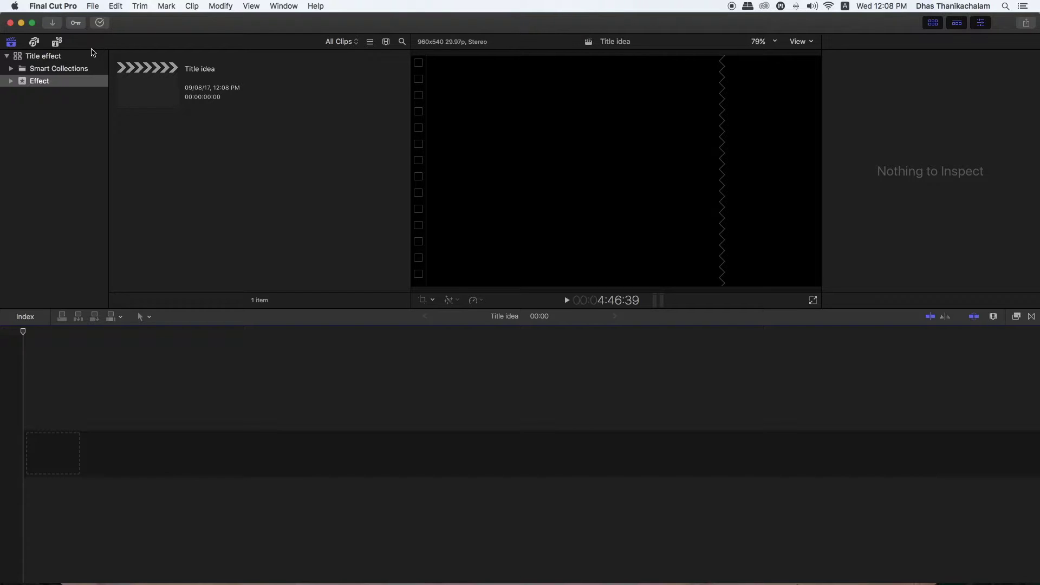
Drag the Clouds generator from Titles and Generators into the empty timeline
left_click(58, 42)
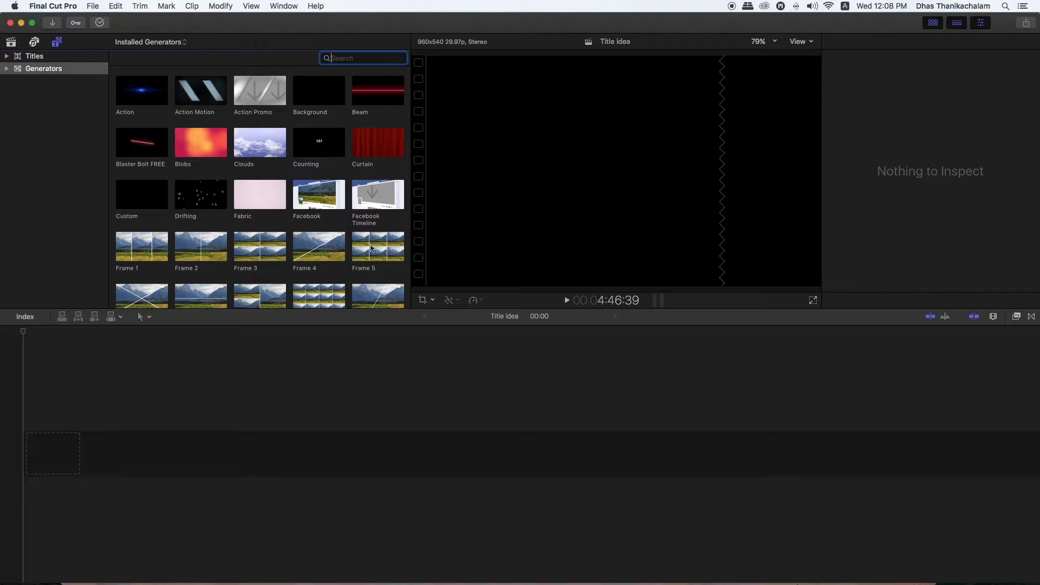
left_click(257, 145)
left_click_drag(257, 145, 167, 348)
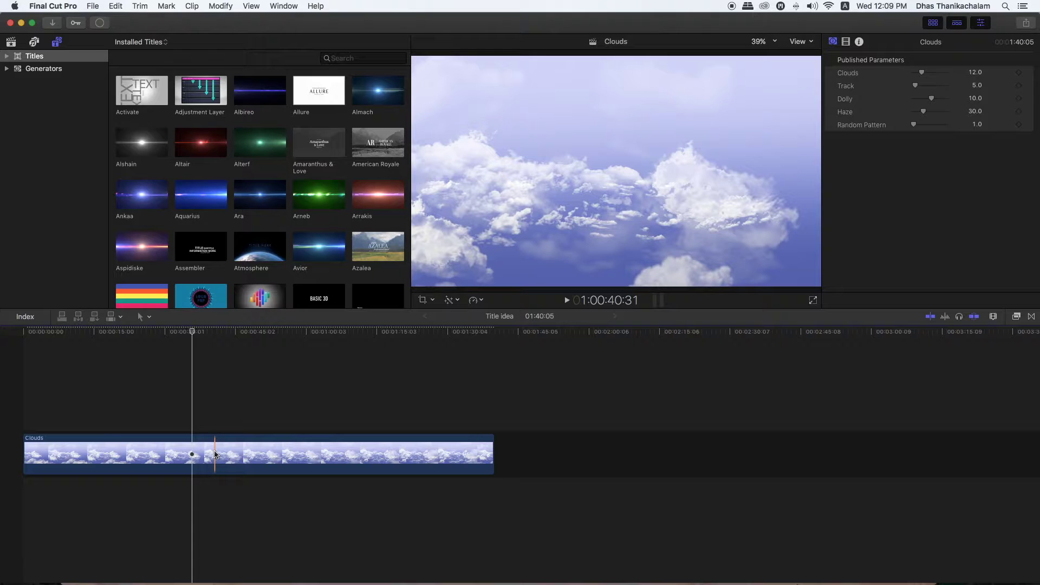
Add a Basic Title spanning the full length of the Clouds clip
left_click(215, 454)
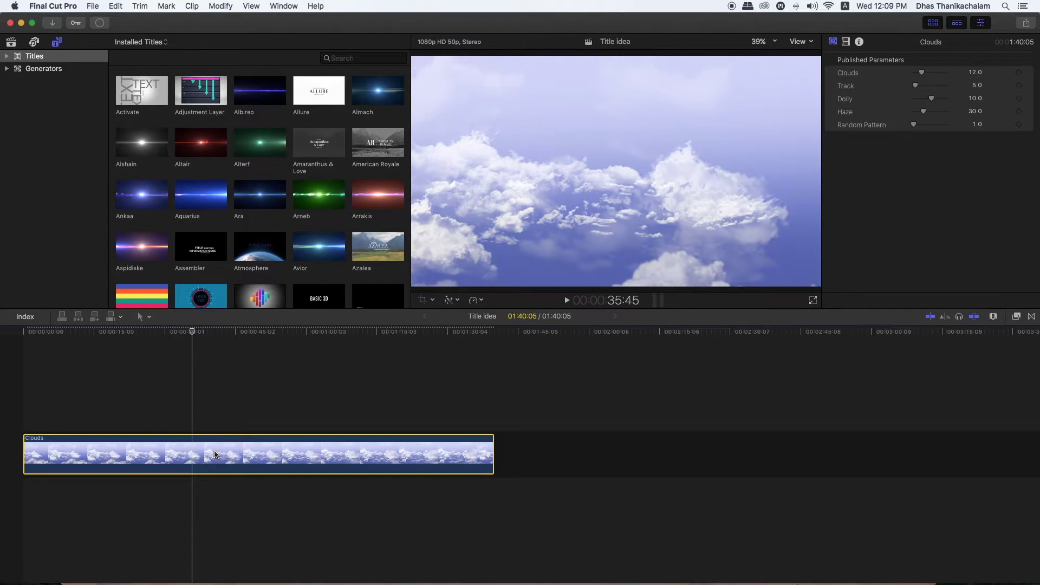
key("x")
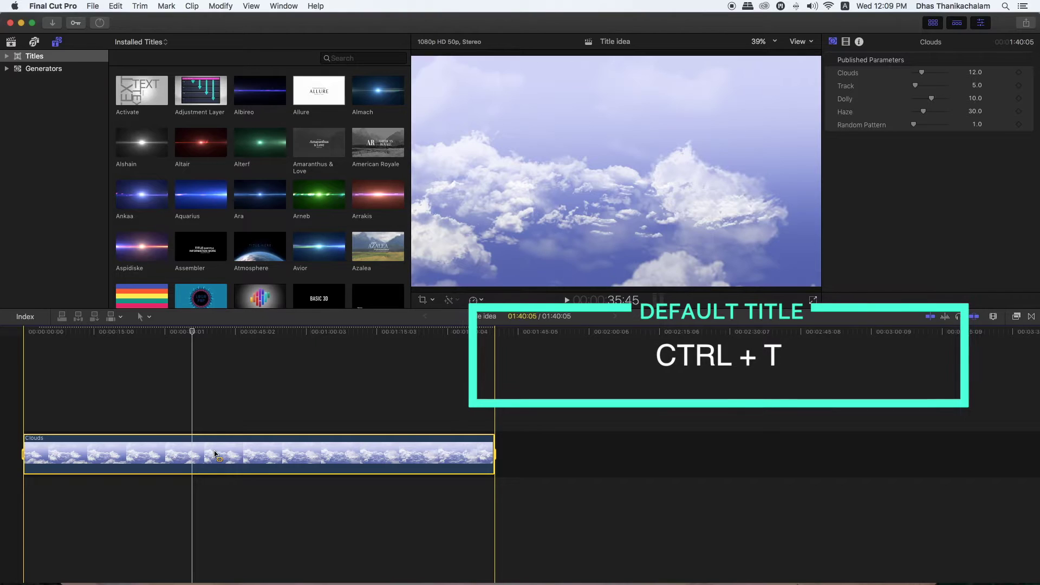
key("ctrl+t")
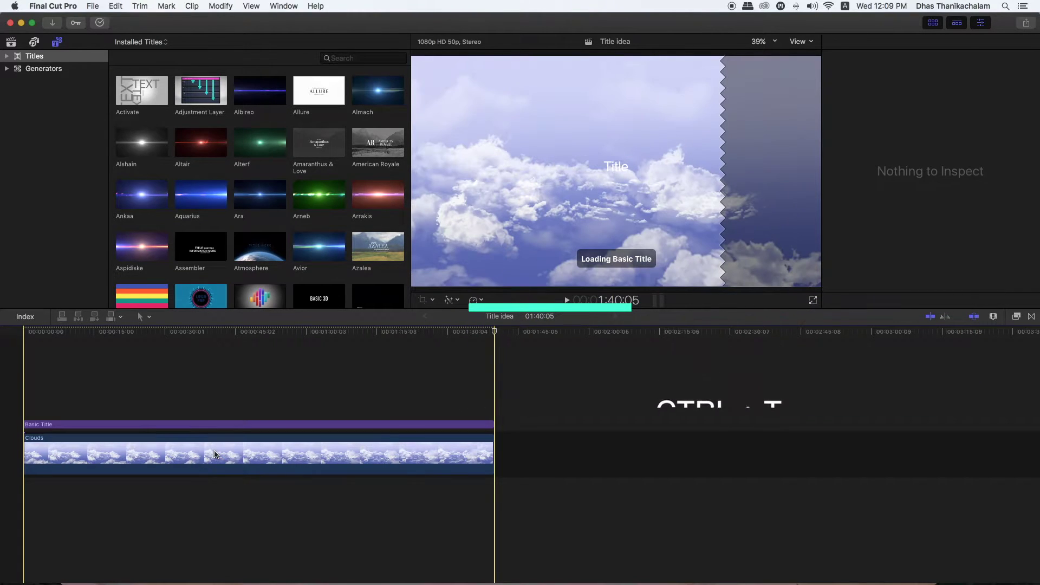
Change the title's text in the viewer to WEDDING
left_click(213, 333)
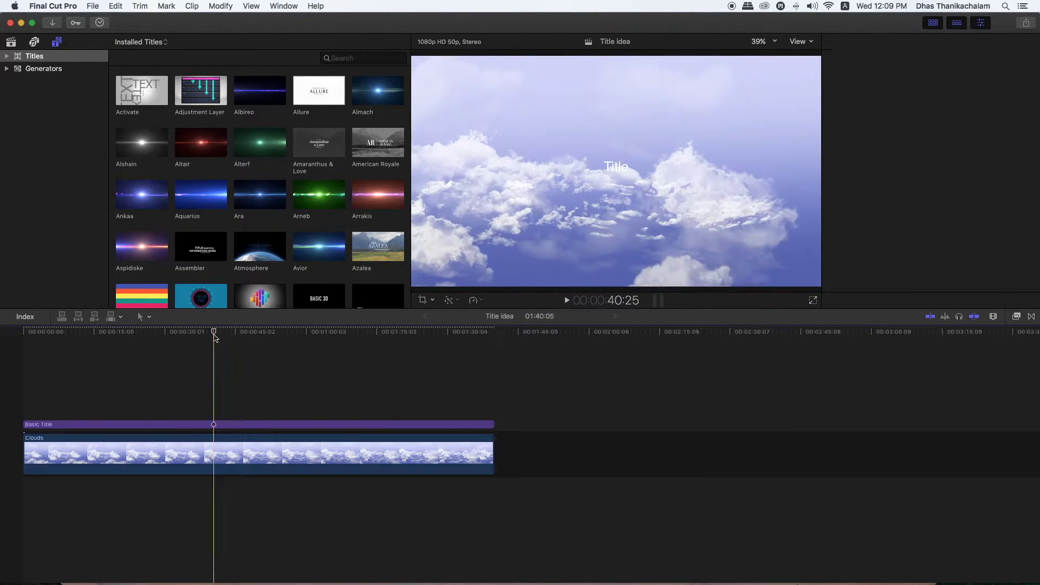
left_click(241, 425)
double_click(615, 167)
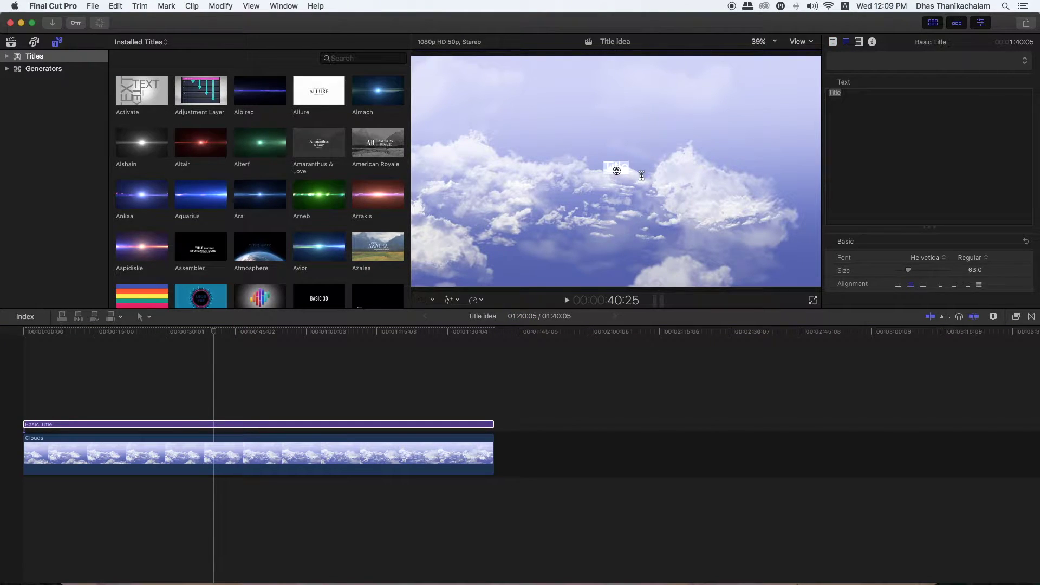
type("WEDDIN")
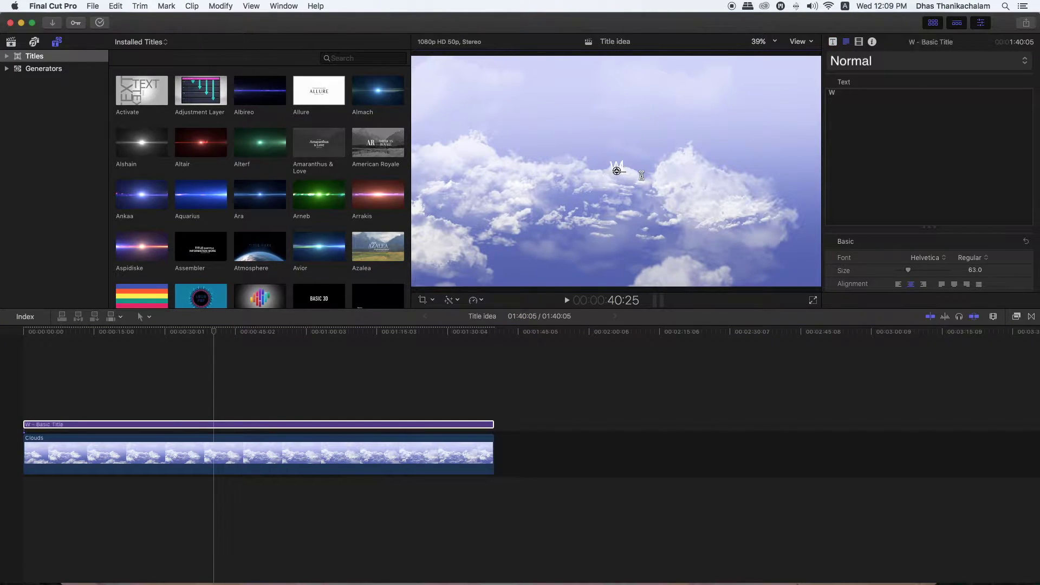
type("G")
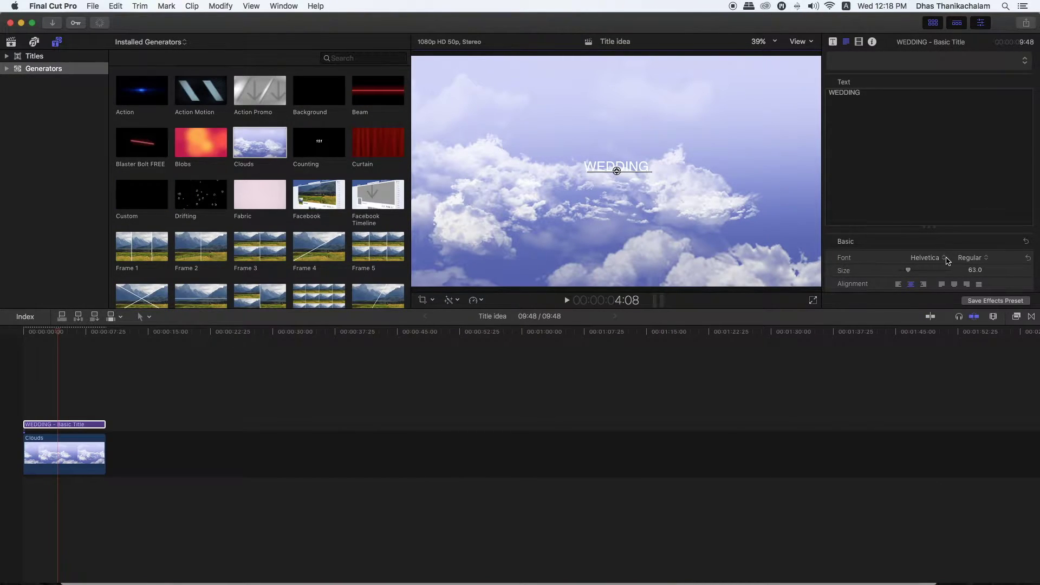
Set the title font to Helvetica LT Std Bold Condensed at size 461
left_click(948, 261)
left_click(942, 275)
left_click(980, 268)
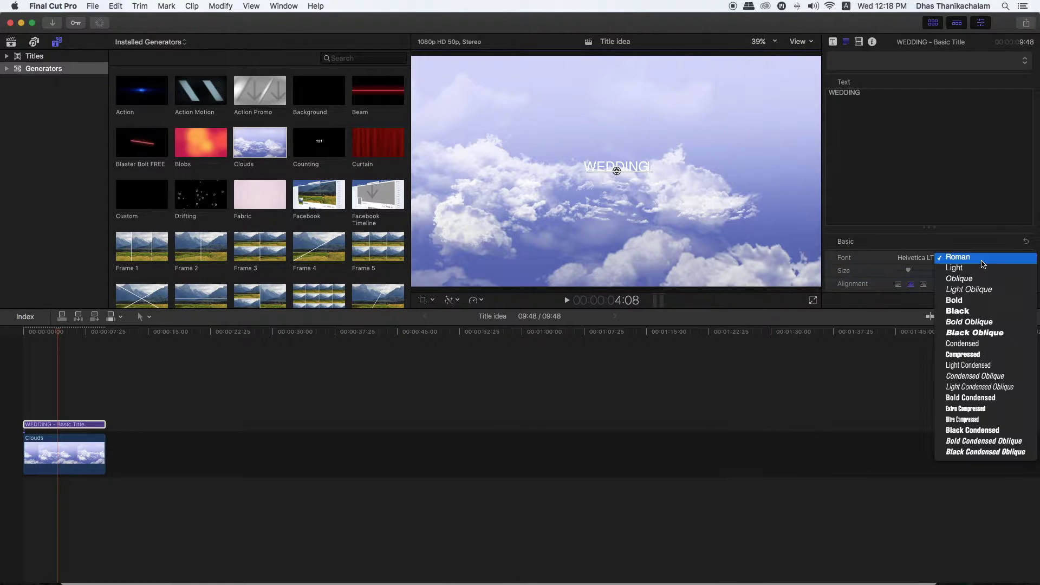
left_click(978, 400)
left_click_drag(967, 270, 1007, 270)
Move the WEDDING title lower in the frame and make its face colour red
left_click_drag(617, 171, 617, 214)
scroll(919, 279, "down", 3)
scroll(919, 279, "down", 3)
left_click(1019, 237)
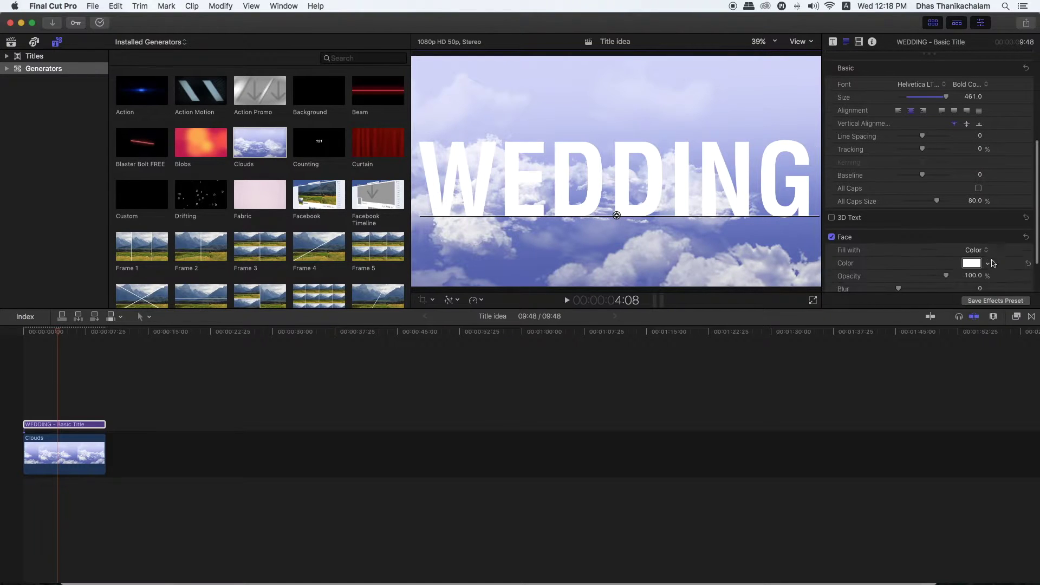
left_click(988, 263)
left_click(918, 291)
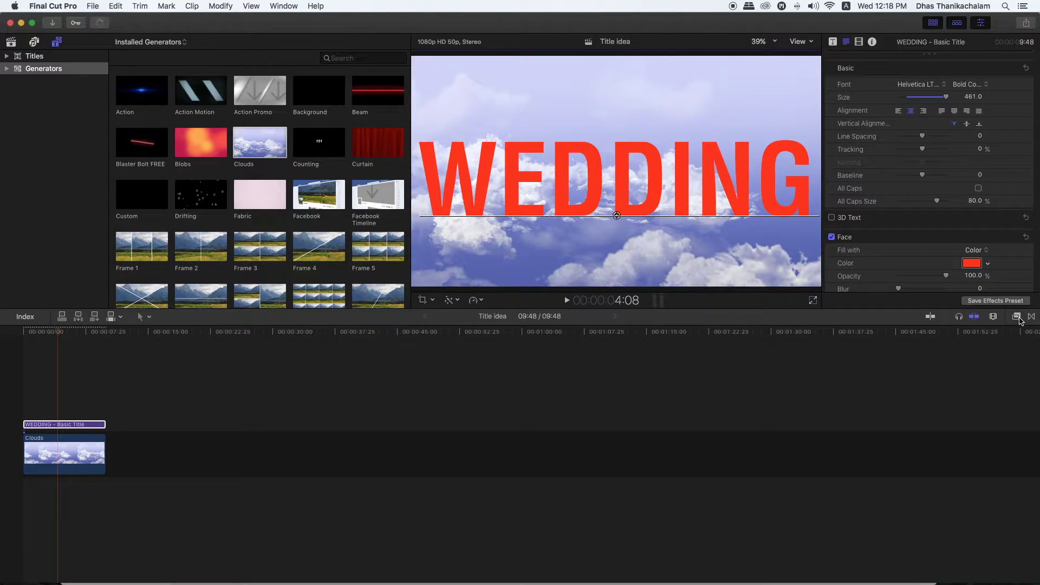
Apply the Radial blur to the WEDDING title and raise its Amount to 100
left_click(1017, 317)
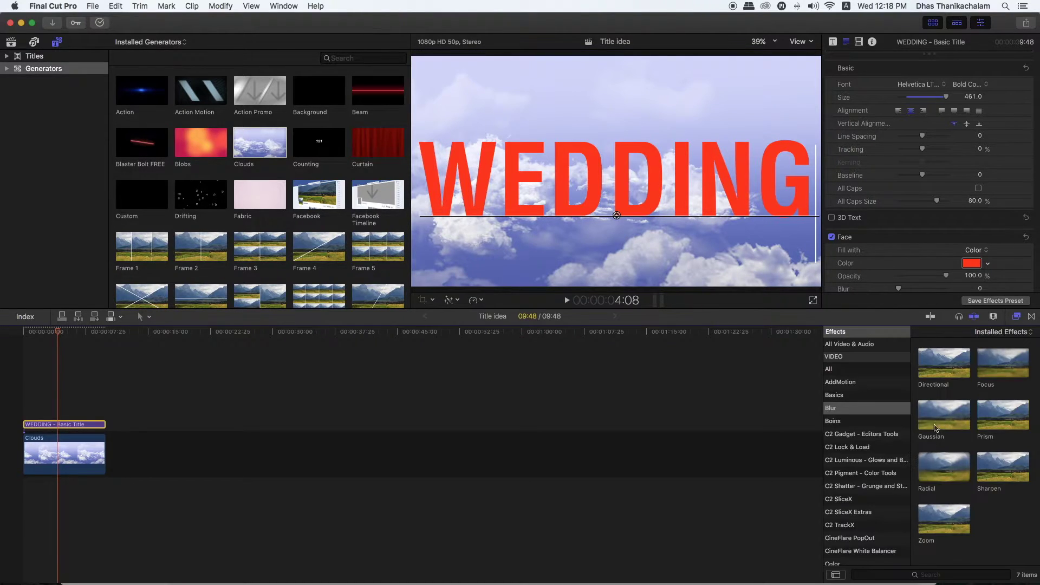
left_click_drag(944, 467, 74, 431)
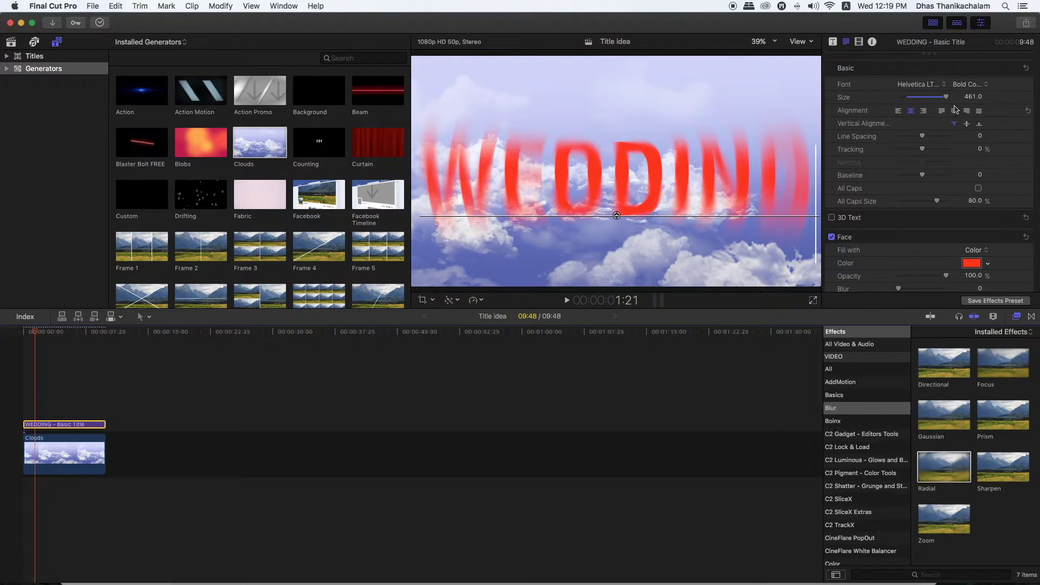
left_click(859, 43)
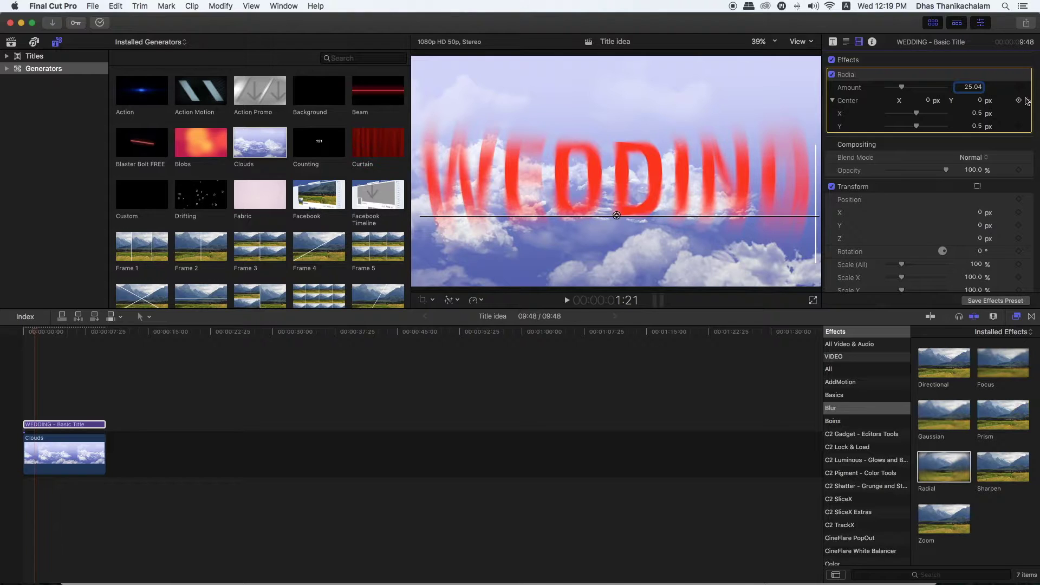
left_click_drag(902, 86, 952, 93)
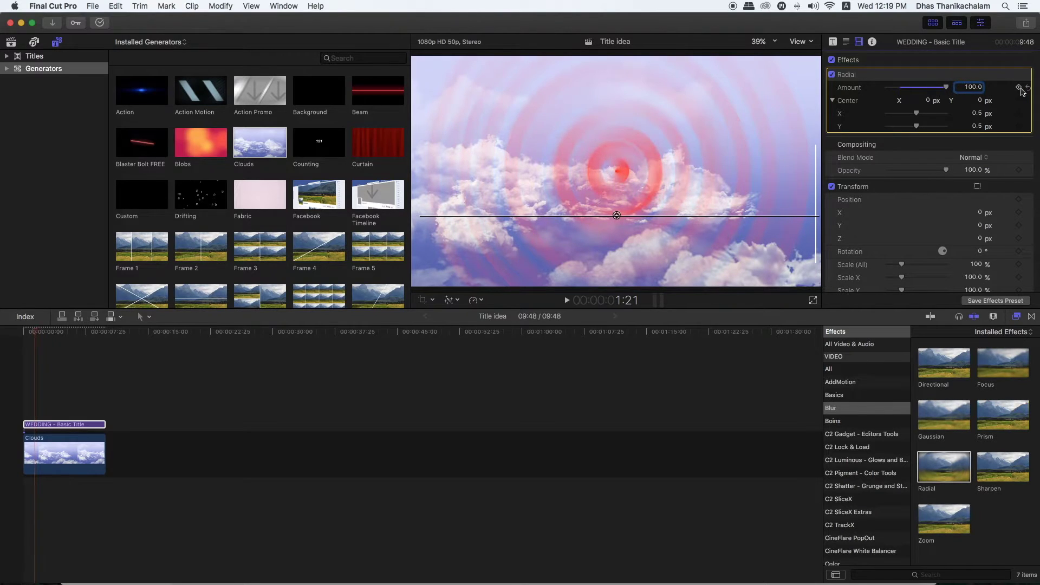
Show the title's video animation keyframes and preview the radial blur
left_click(51, 331)
key("super+z")
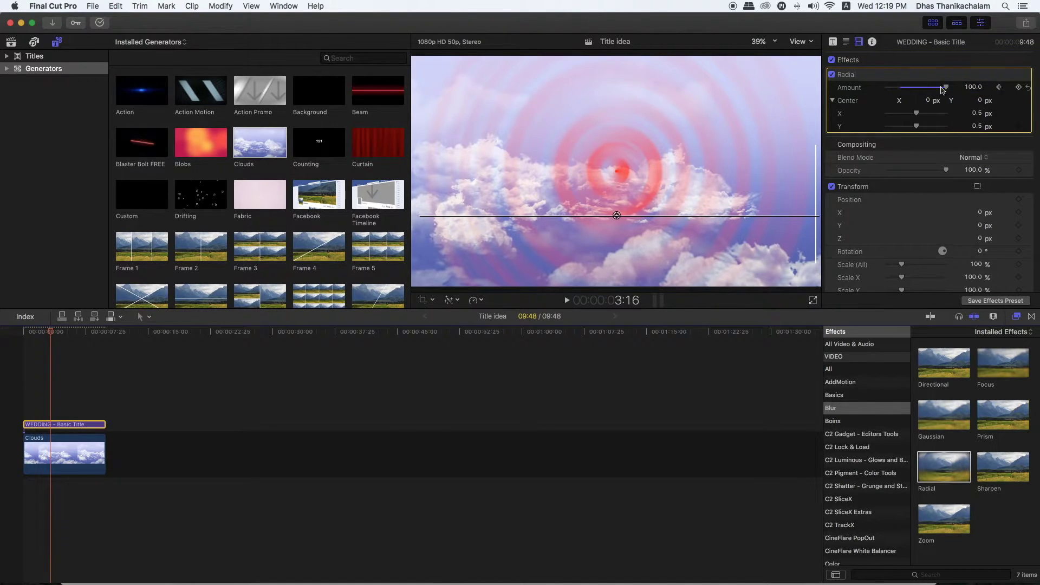
right_click(55, 425)
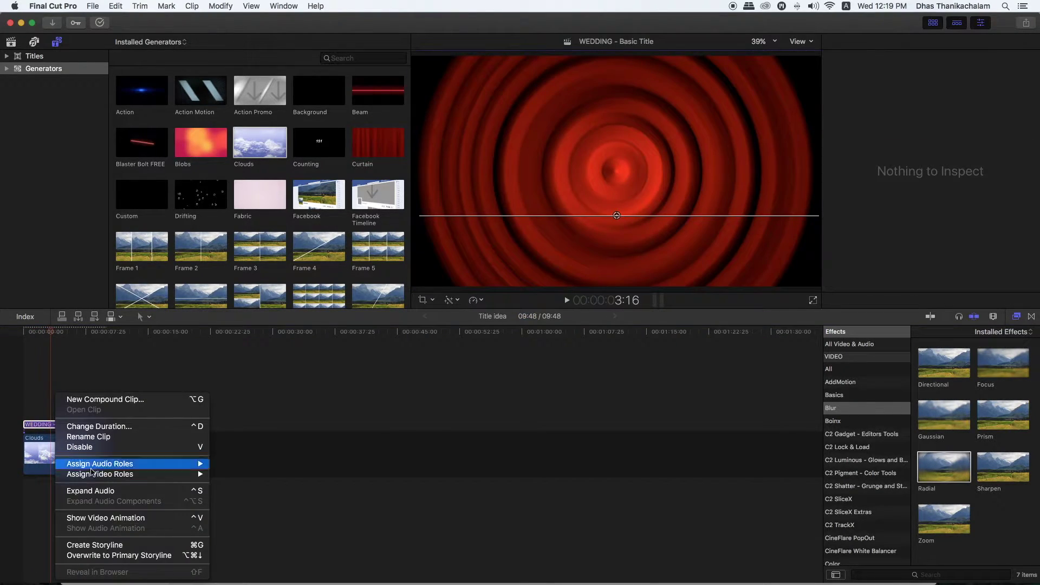
left_click(106, 520)
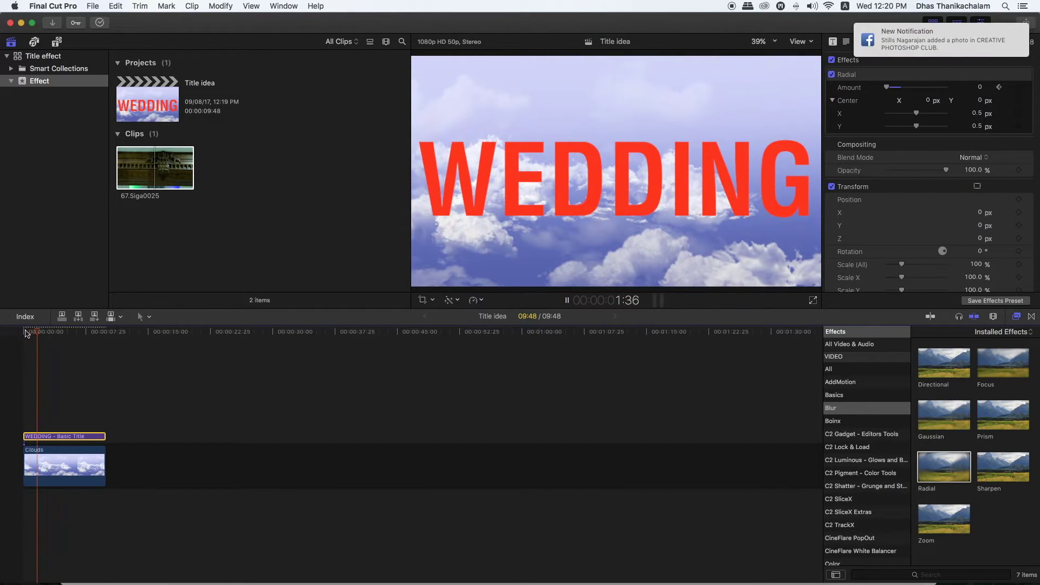
left_click(94, 335)
key("space")
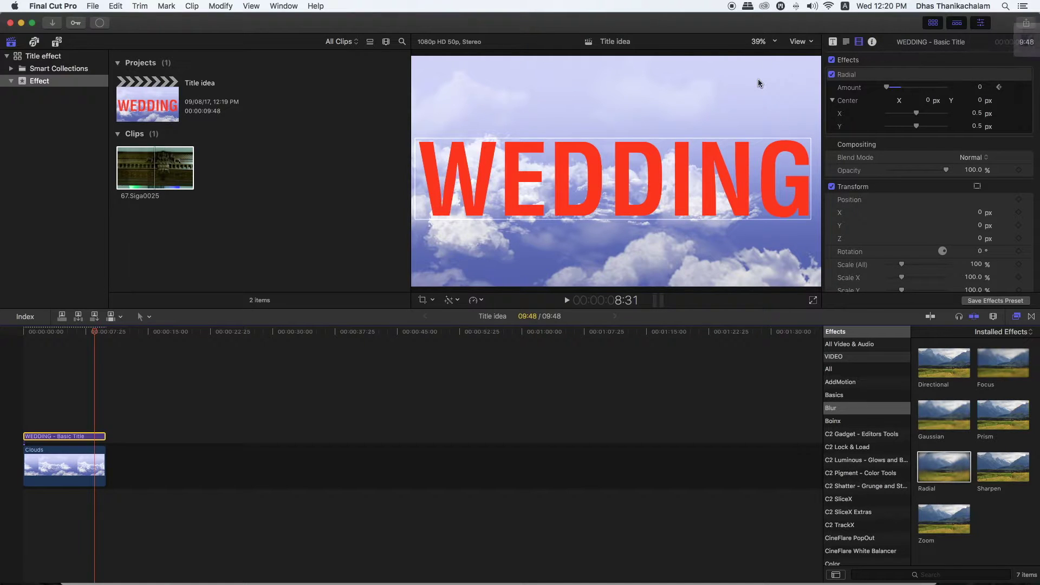
left_click(838, 80)
Disable Radial, apply Prism, and keyframe its Amount from 406.4 down to 5.0
left_click(832, 74)
left_click_drag(1003, 415, 68, 436)
left_click(65, 336)
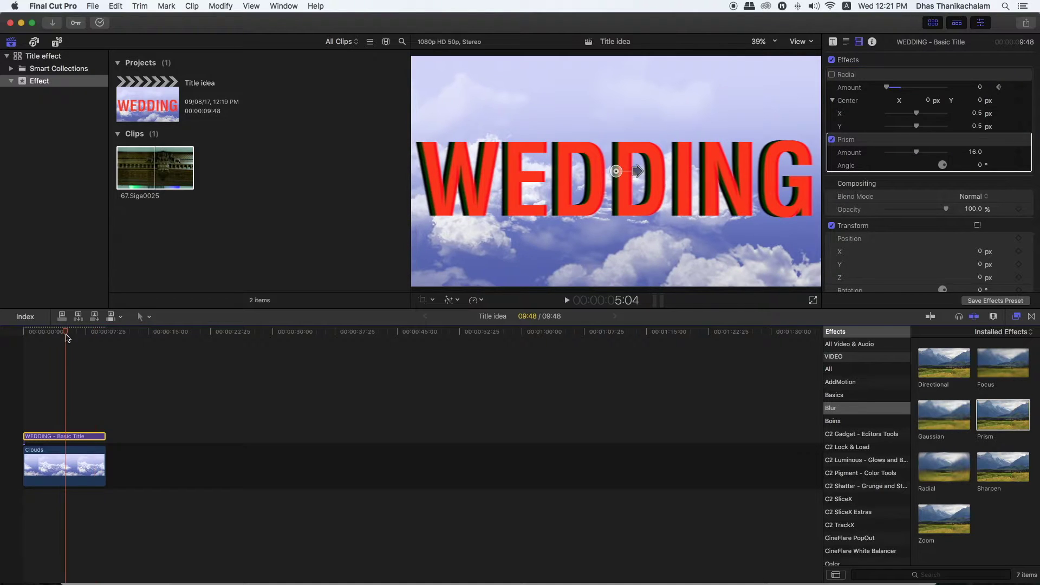
mouse_move(638, 173)
left_mouse_down()
mouse_move(726, 170)
mouse_move(623, 171)
mouse_move(853, 180)
left_mouse_up()
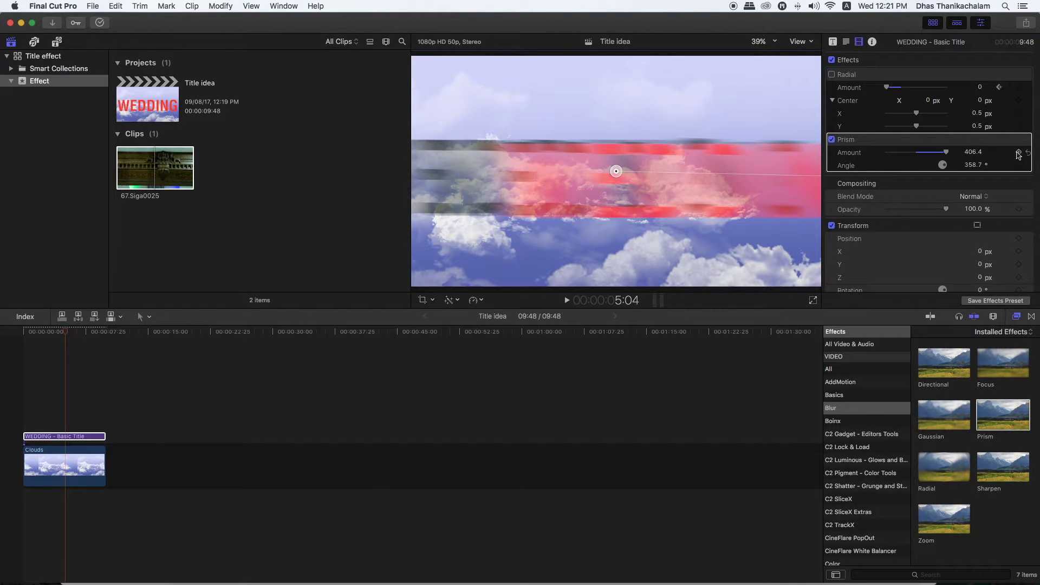
left_click(1019, 154)
left_click_drag(64, 336, 76, 337)
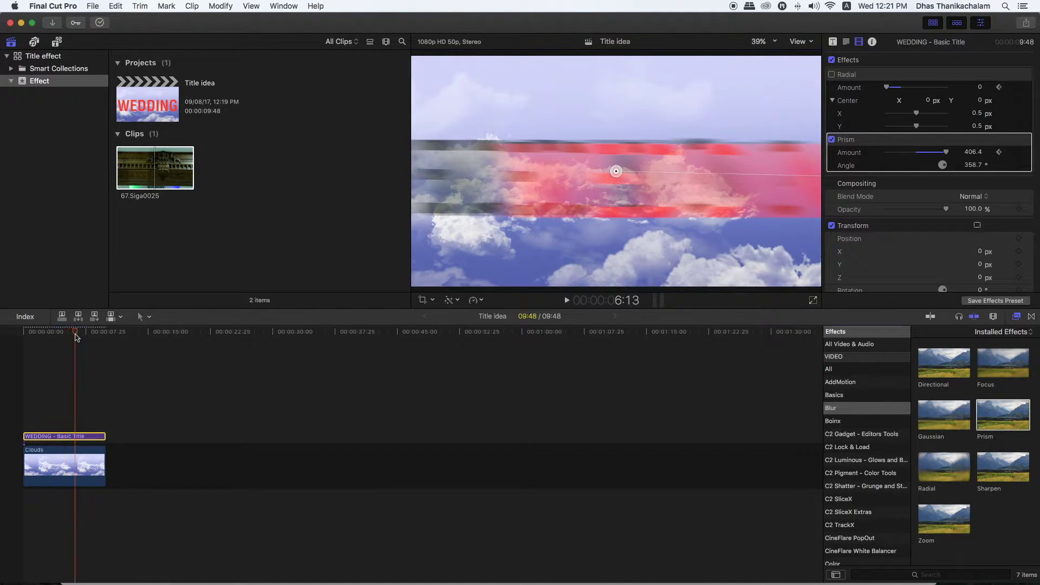
left_click_drag(946, 152, 898, 158)
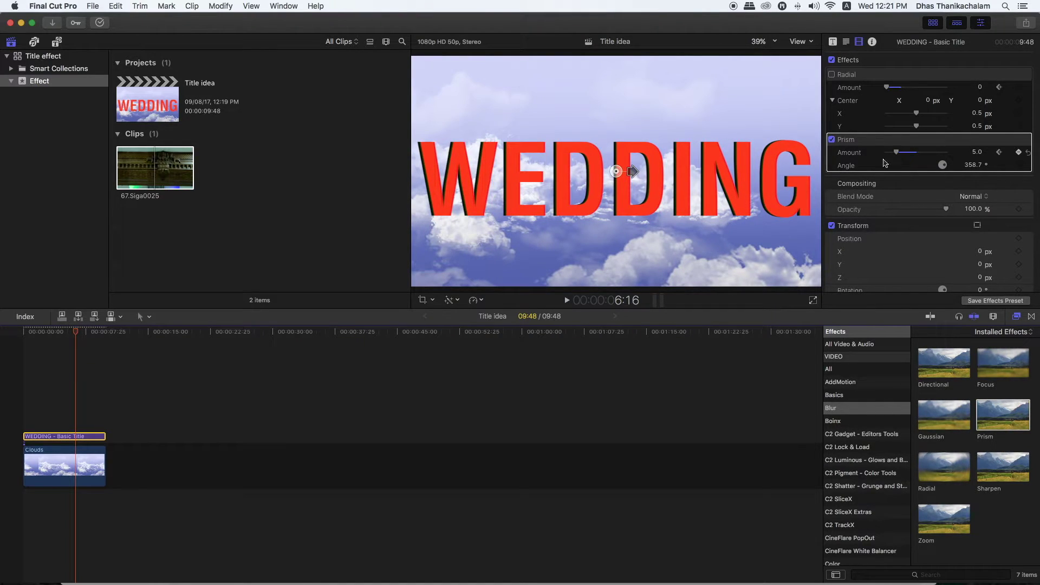
Move the ending Prism keyframe earlier and play the animation from the start
right_click(61, 436)
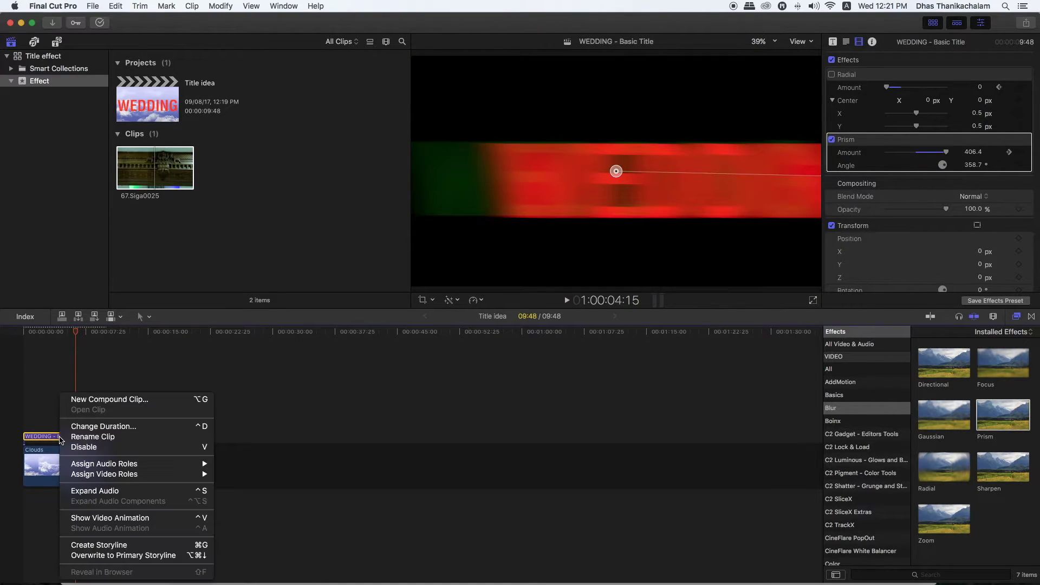
left_click(110, 518)
left_click_drag(66, 377, 25, 377)
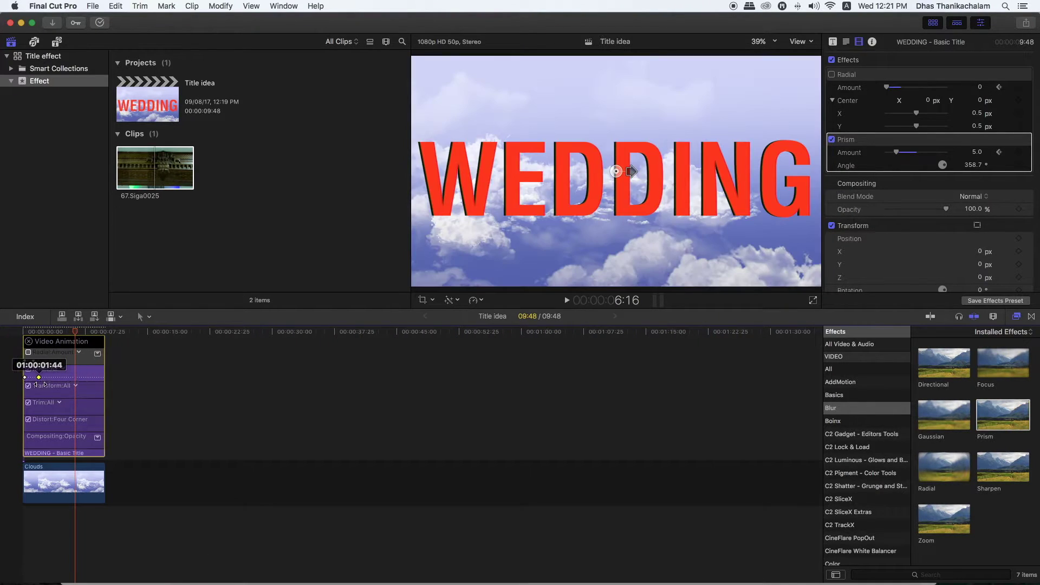
left_click(28, 342)
left_click(24, 332)
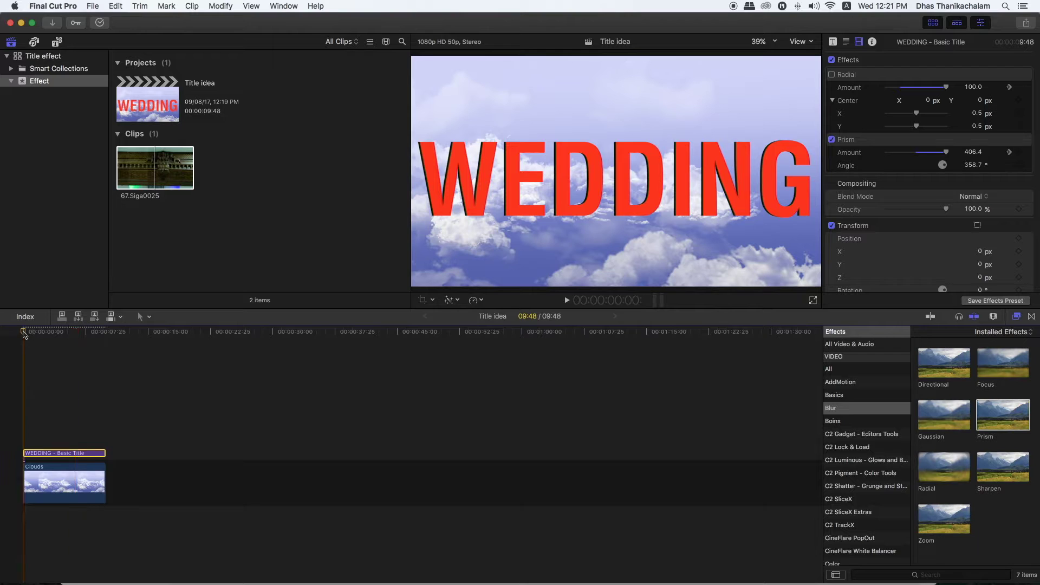
key("space")
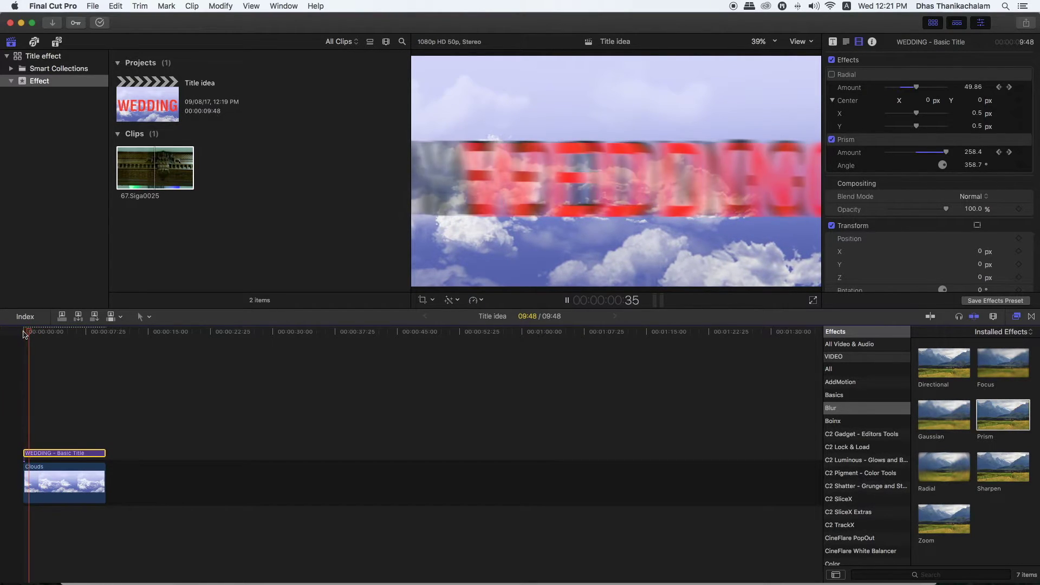
left_click(24, 335)
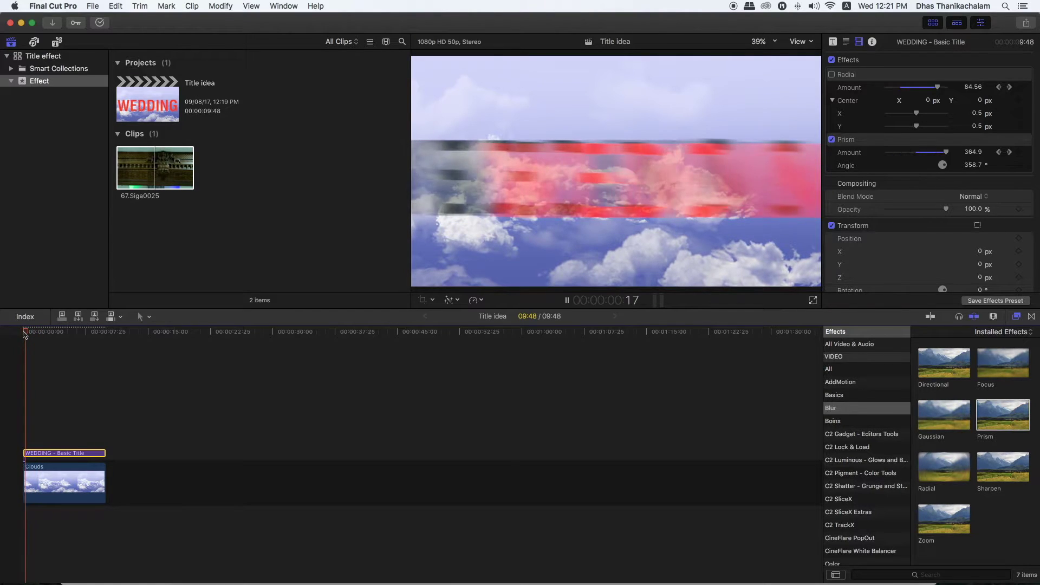
left_click(23, 334)
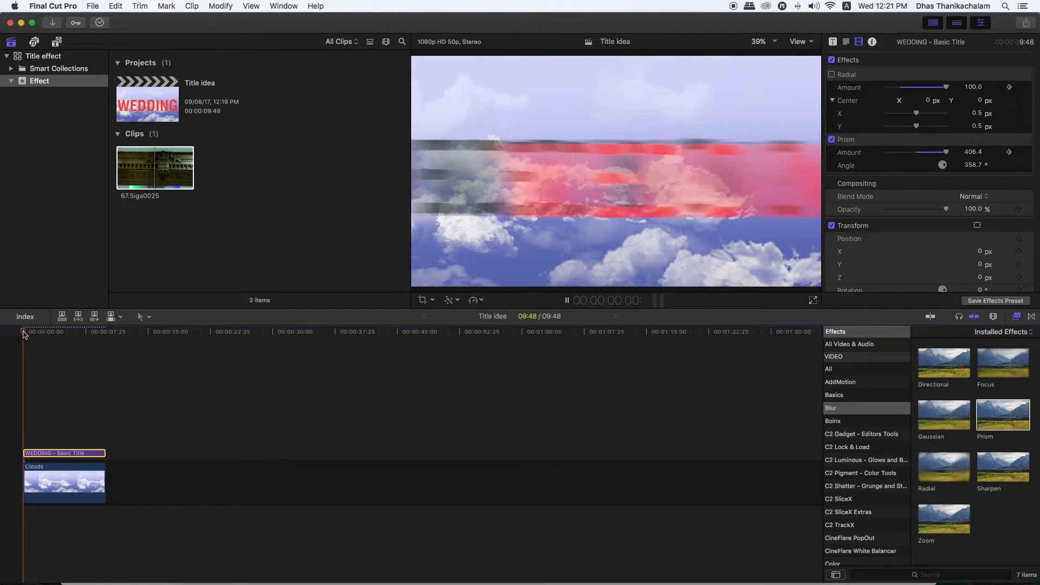
key("space")
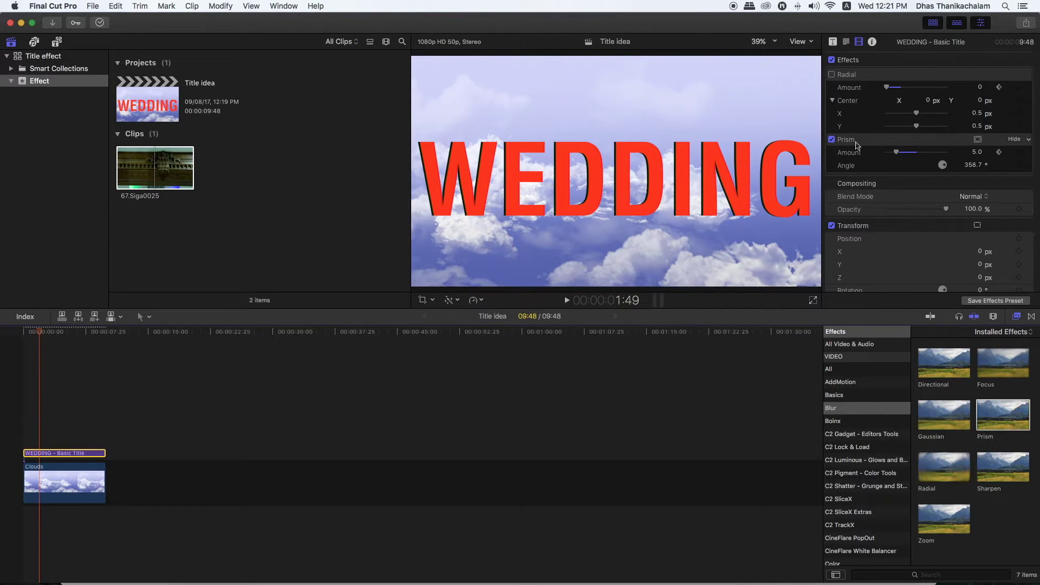
Switch off Prism and browse to the Stylize effects to preview Photo Recall
left_click(832, 140)
scroll(908, 433, "down", 10)
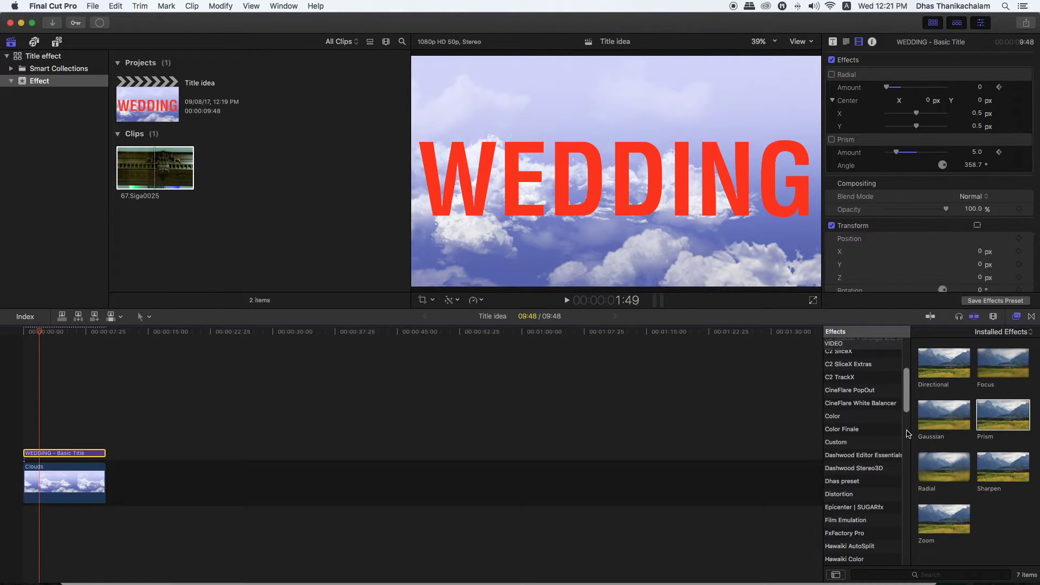
scroll(864, 446, "down", 4)
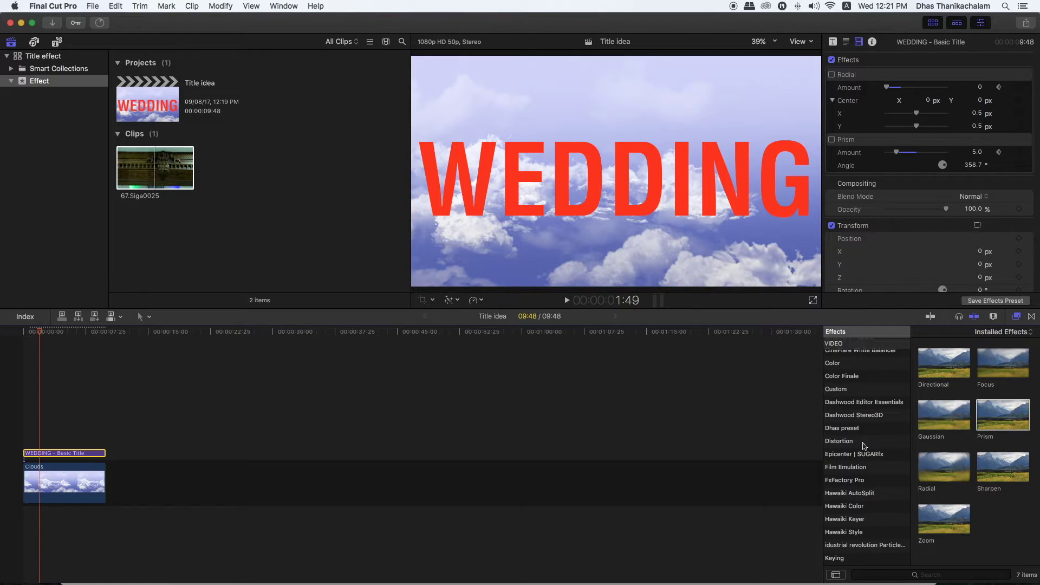
scroll(864, 445, "down", 15)
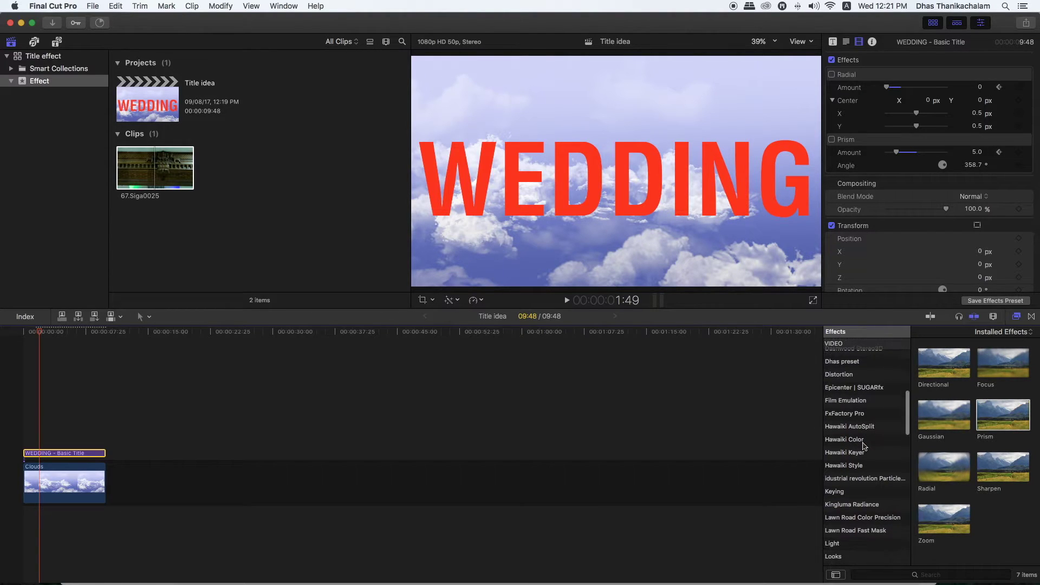
left_click(863, 449)
scroll(1000, 521, "down", 2)
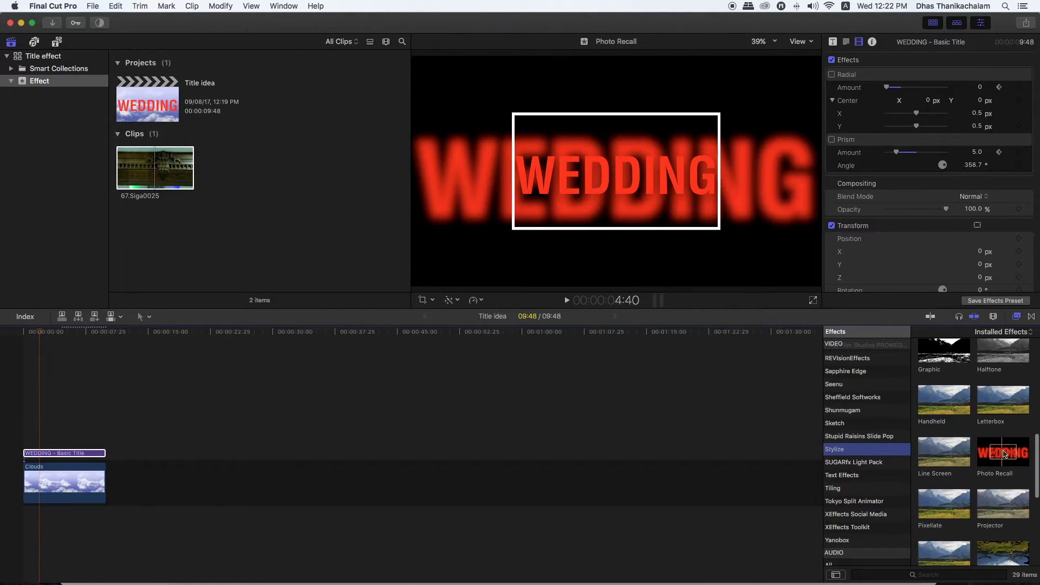
Apply Photo Recall to WEDDING, adjust its centre and size, and lower Amount to 1.38
left_click_drag(1000, 454, 54, 452)
mouse_move(616, 171)
left_mouse_down()
mouse_move(616, 217)
mouse_move(617, 176)
left_mouse_up()
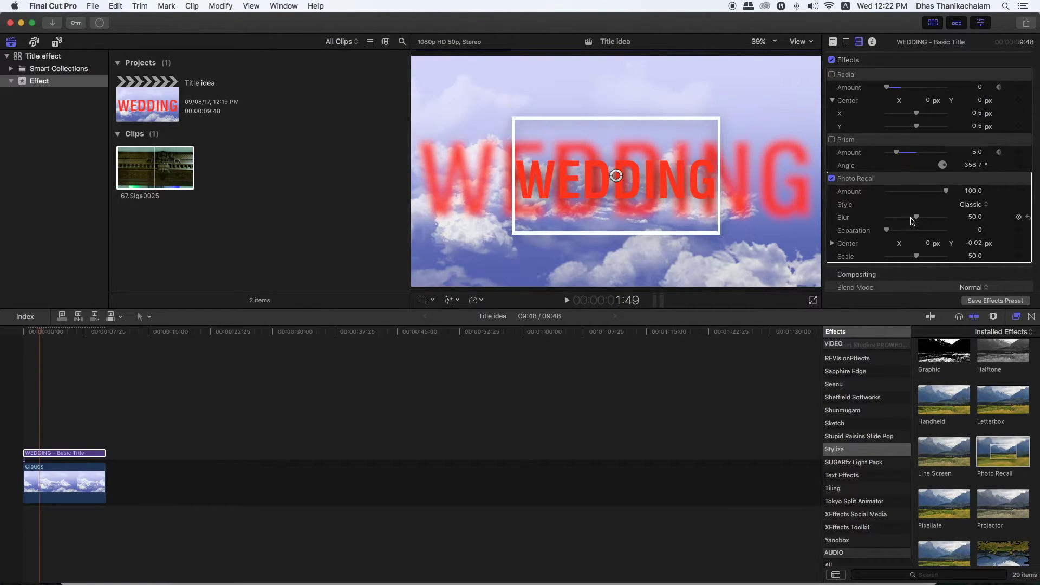
left_click_drag(920, 259, 920, 225)
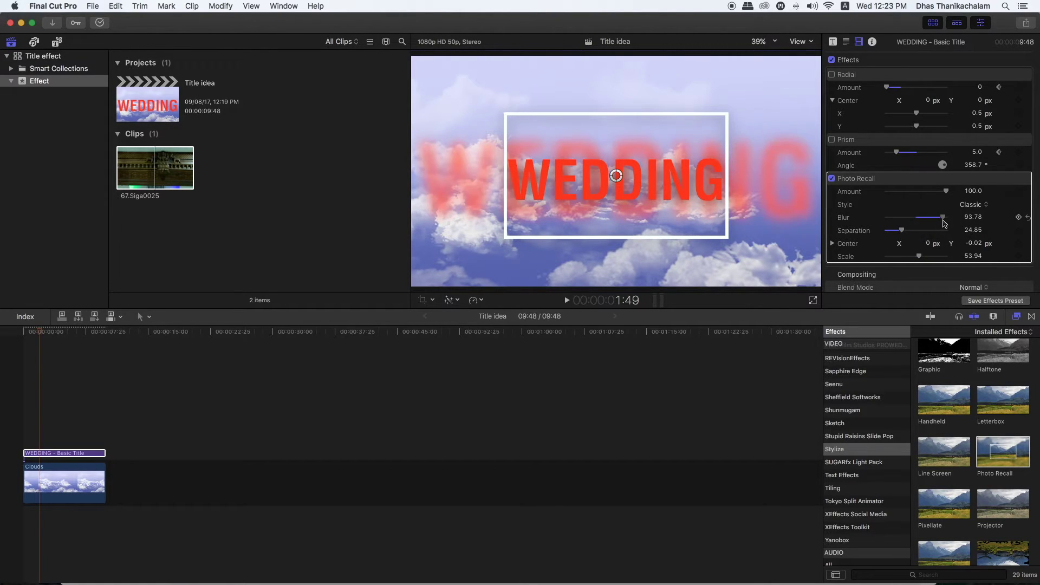
left_click_drag(947, 193, 889, 199)
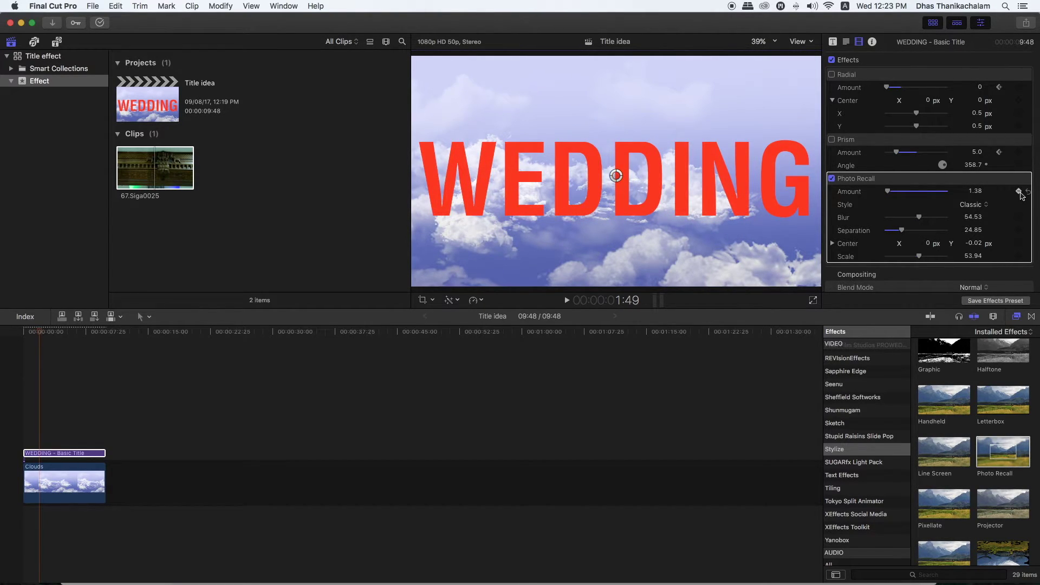
Keyframe Photo Recall Amount up to 100 at a later frame, scrub it, then disable it
left_click_drag(42, 334, 59, 334)
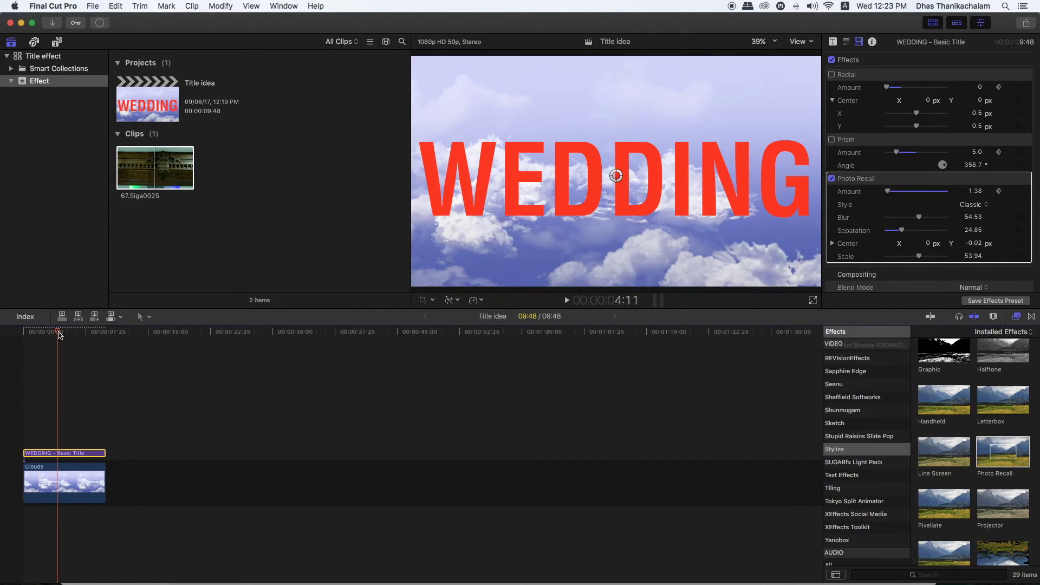
left_click_drag(895, 194, 949, 198)
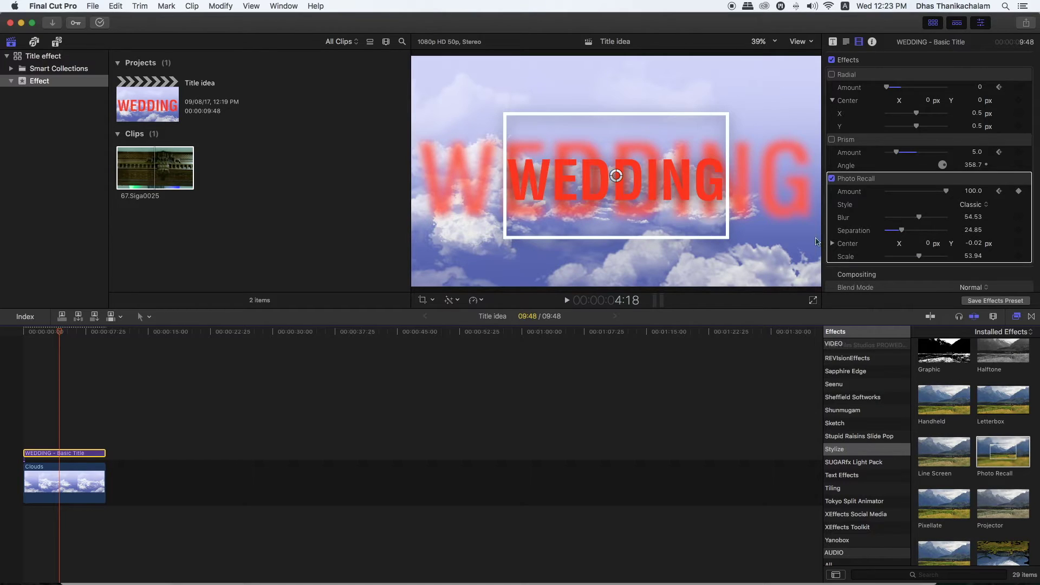
mouse_move(72, 333)
left_mouse_down()
mouse_move(27, 335)
mouse_move(92, 336)
mouse_move(23, 335)
mouse_move(87, 336)
mouse_move(28, 335)
mouse_move(70, 336)
left_mouse_up()
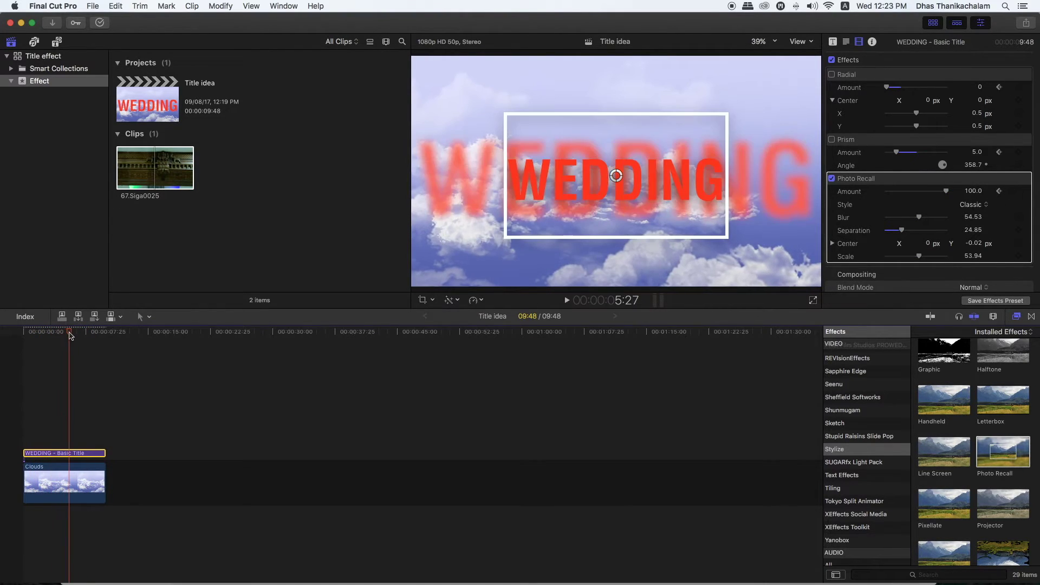
left_click(832, 179)
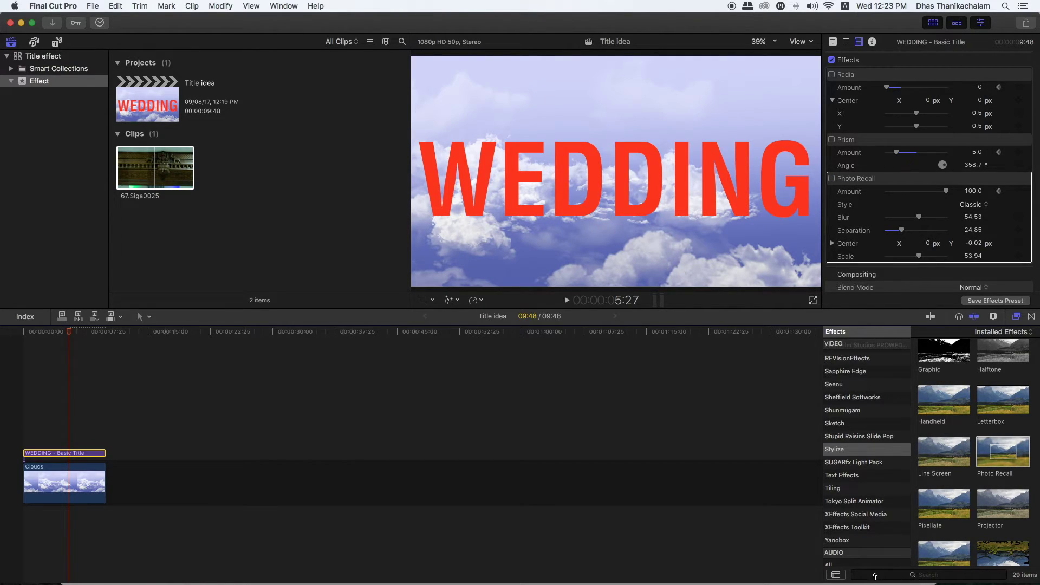
Search all effects for 'water' and select Water Pane among the five results
scroll(867, 406, "up", 20)
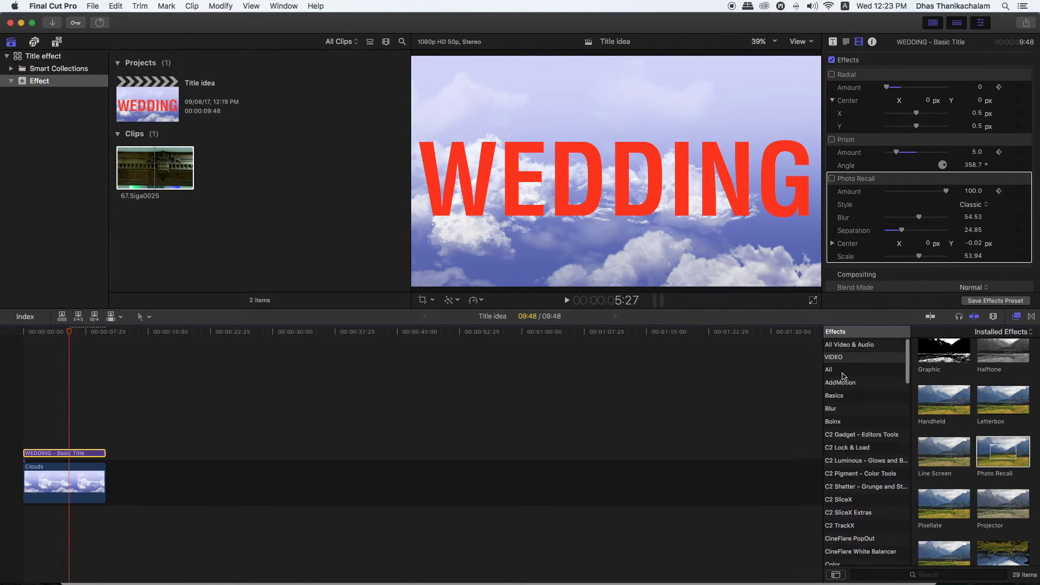
left_click(843, 373)
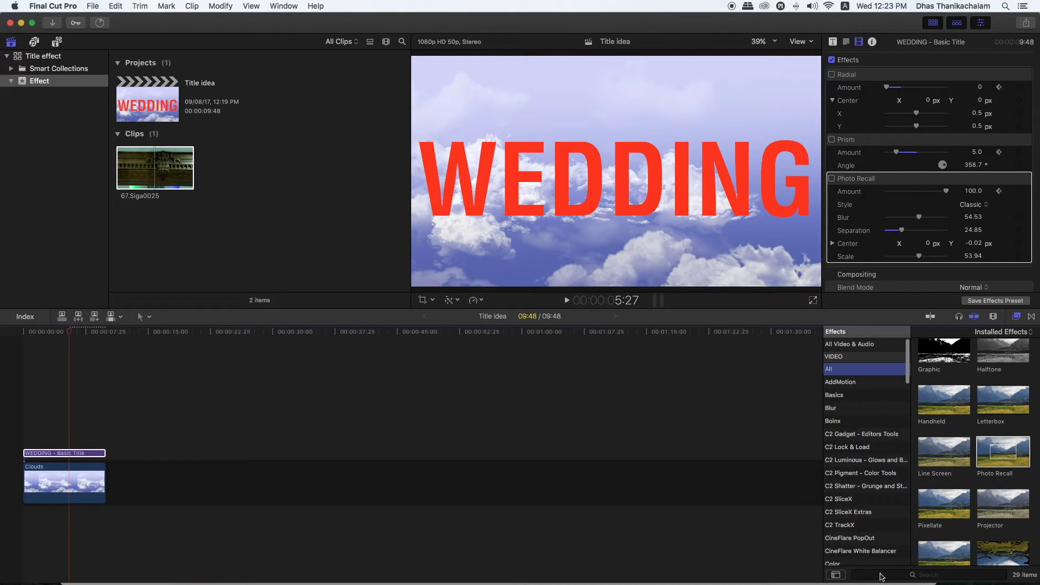
left_click(907, 576)
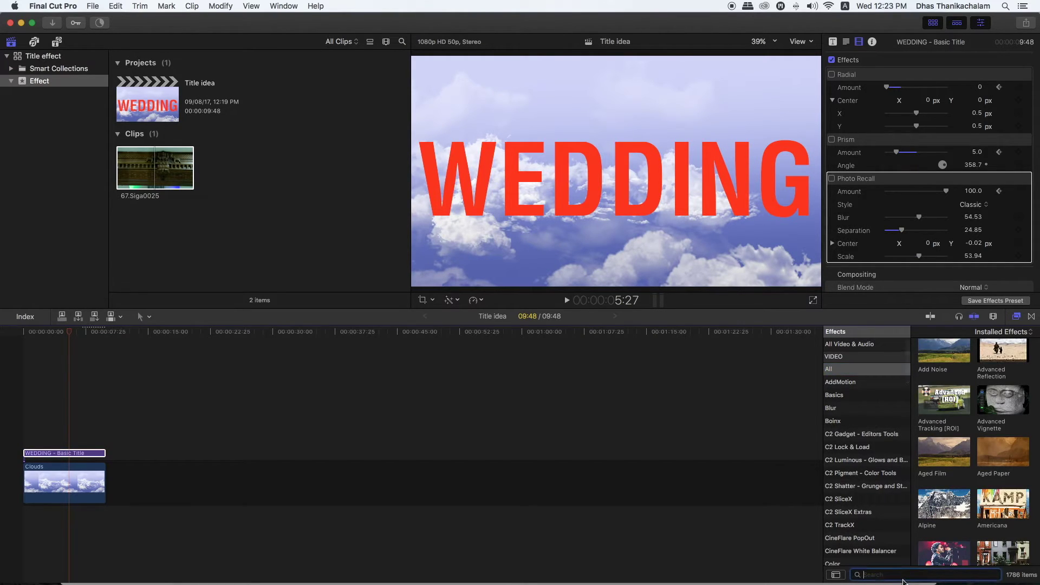
type("water")
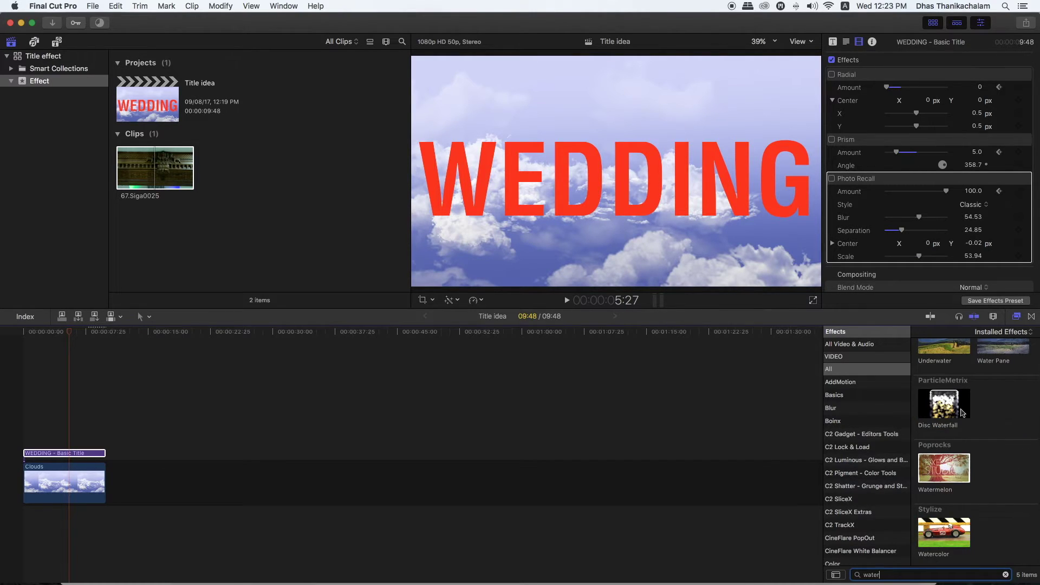
left_click(1001, 352)
scroll(996, 368, "up", 2)
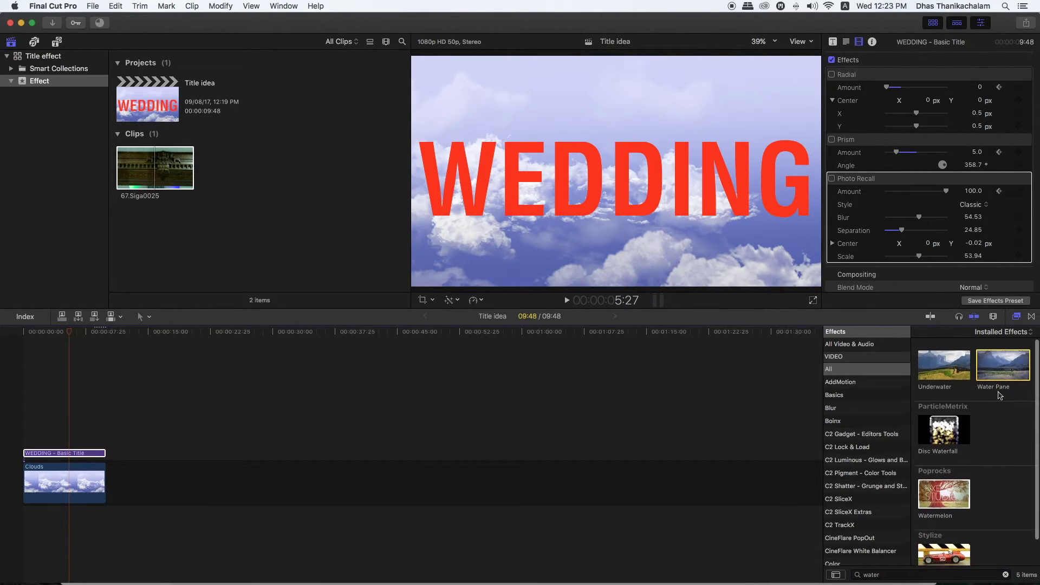
Apply Water Pane to the WEDDING title with Refraction Amount 93.89 and Vignette Size 0.41
left_click_drag(990, 368, 76, 454)
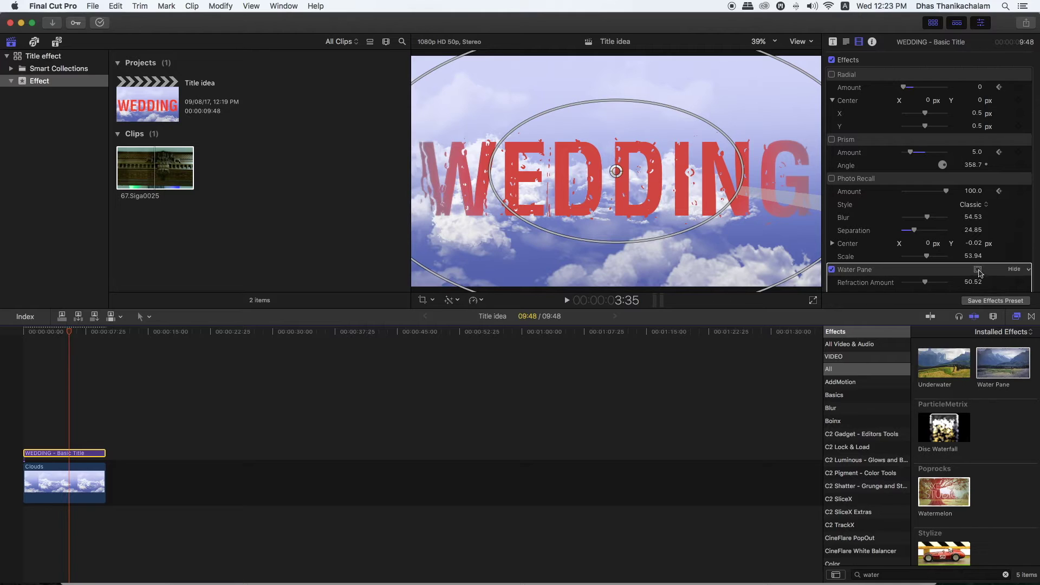
scroll(957, 282, "down", 5)
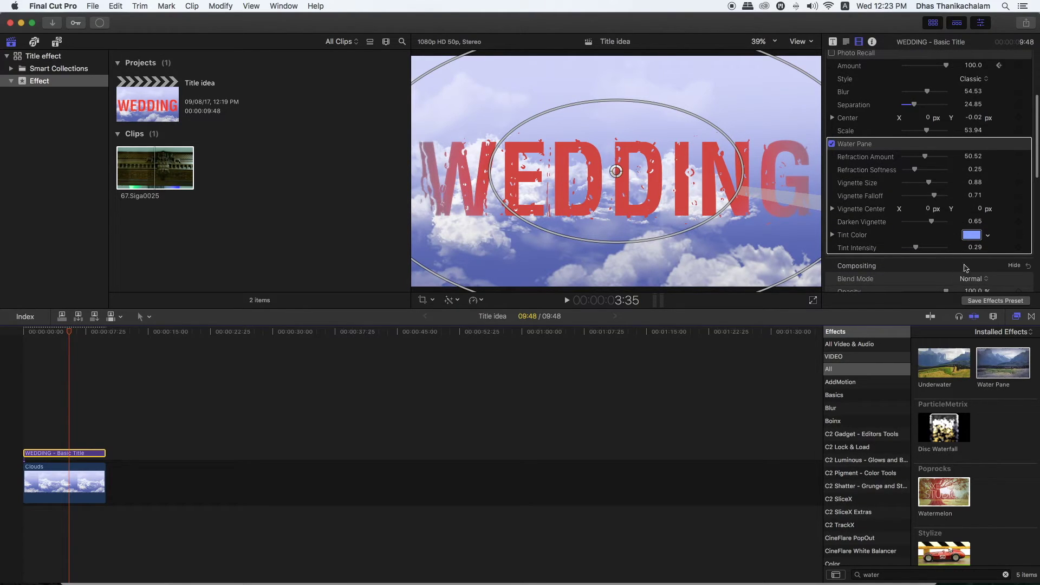
left_click_drag(924, 156, 933, 157)
left_click_drag(747, 175, 700, 172)
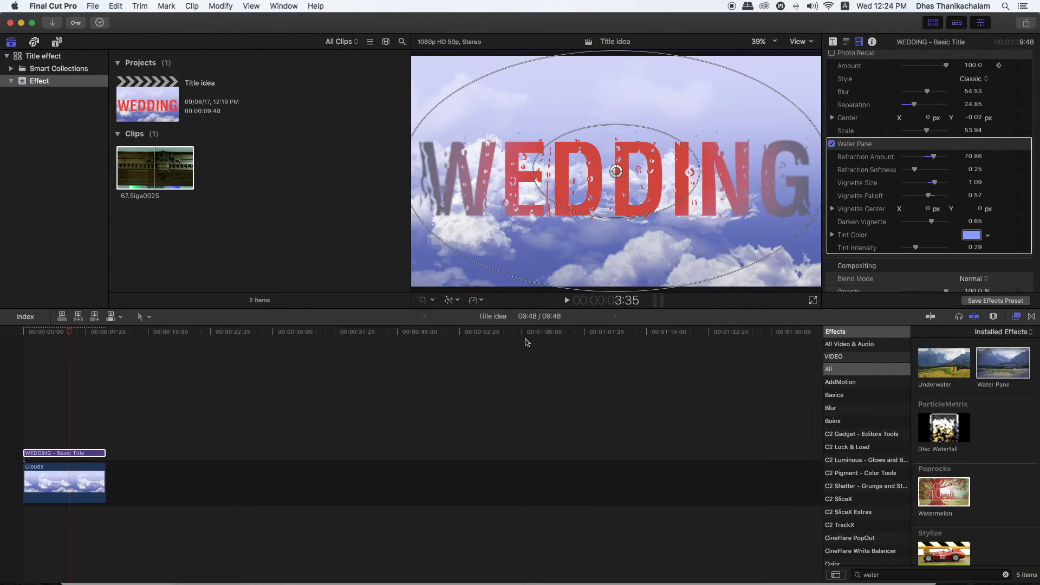
Play the title back from the start, then raise the Water Pane Tint Intensity
left_click(31, 332)
key("space")
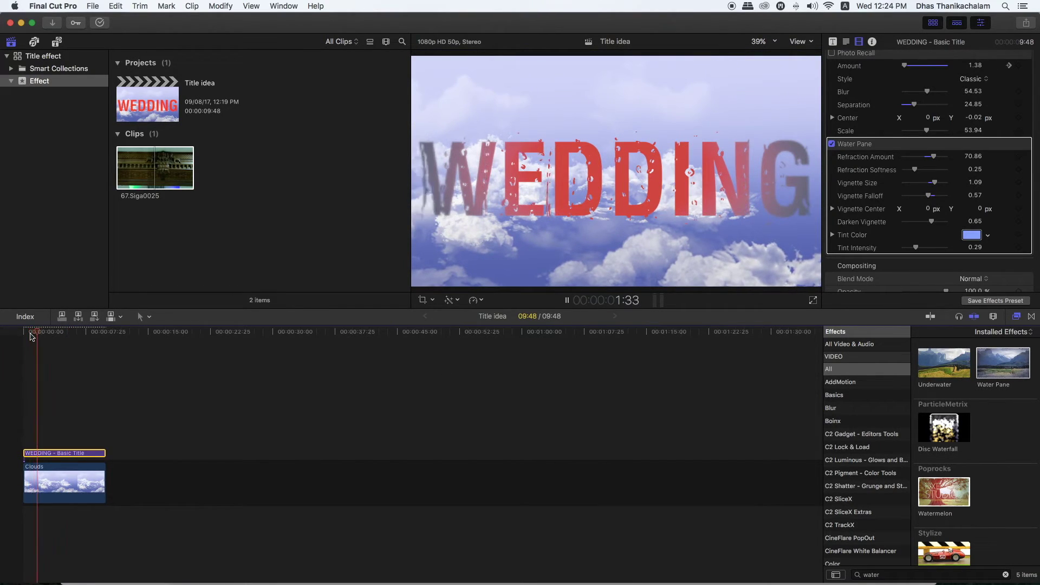
key("space")
left_click_drag(916, 250, 947, 167)
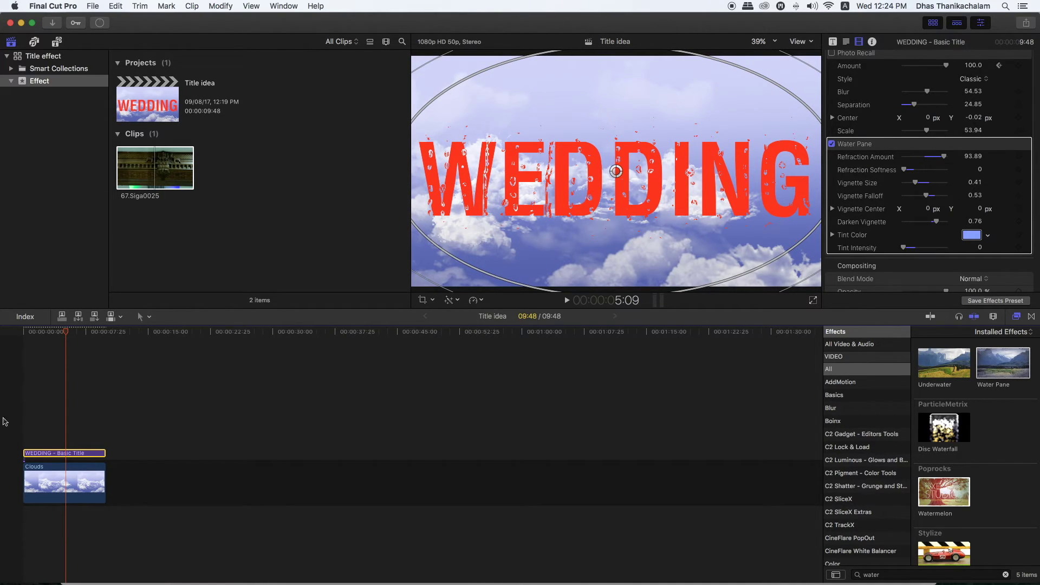
Review playback, disable Water Pane and apply Underwater (Size 2.01, Speed 25.83) to WEDDING
left_click(25, 332)
key("space")
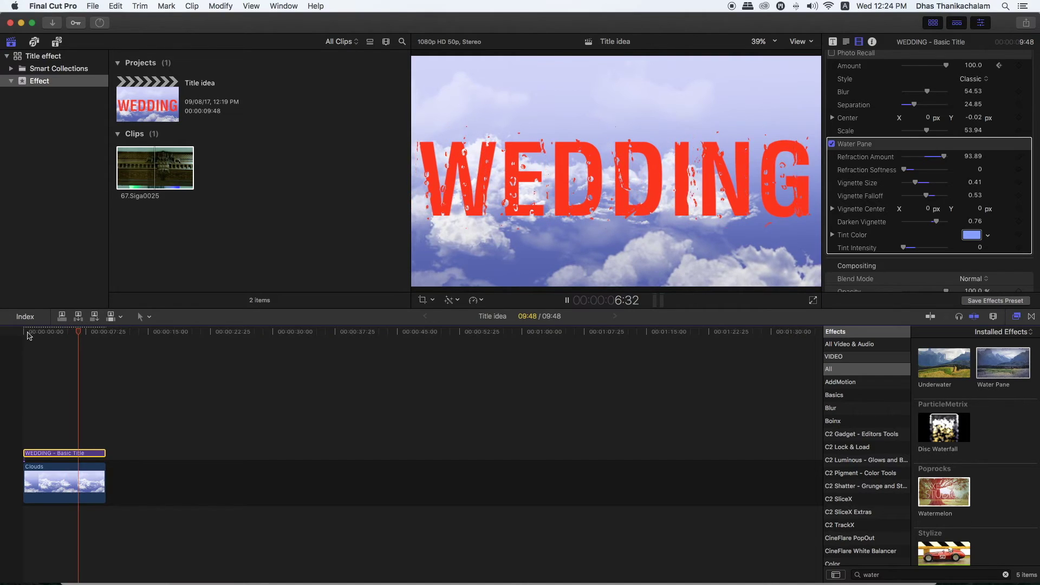
key("space")
left_click_drag(84, 337, 64, 340)
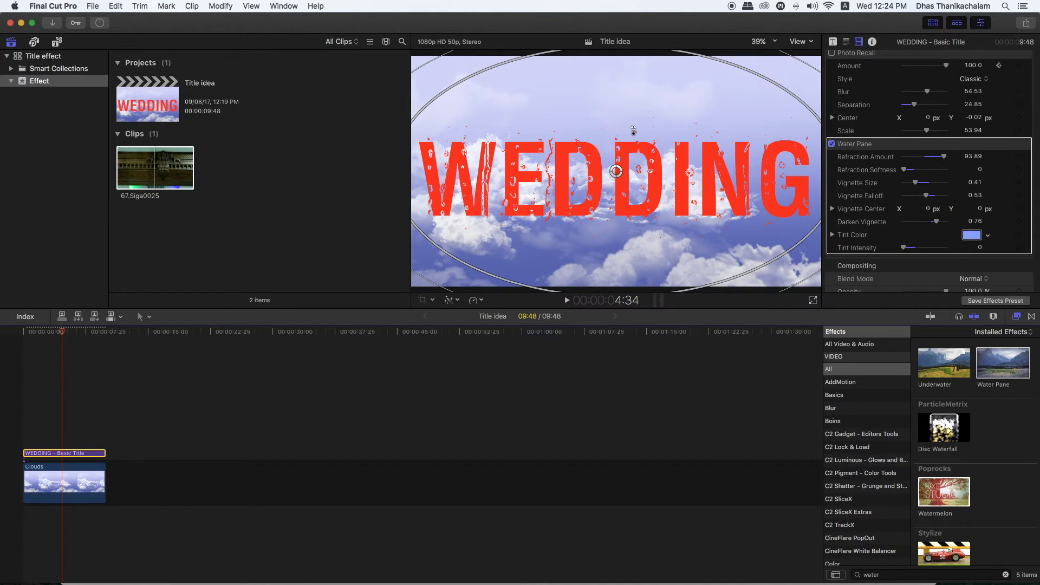
left_click(832, 144)
left_click_drag(941, 365, 71, 456)
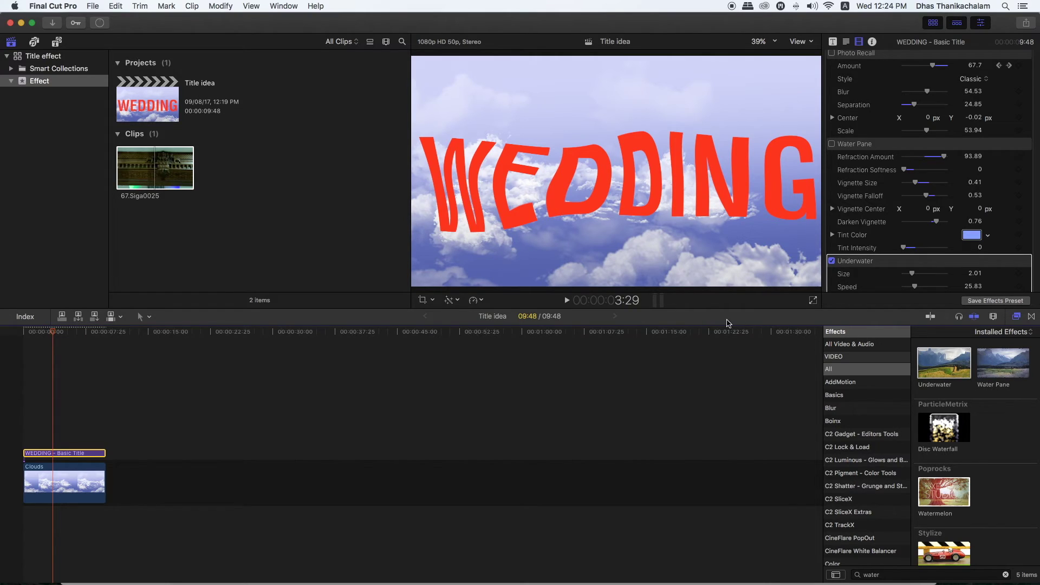
Set the Underwater Size to 0 for a speckled water texture on WEDDING
scroll(921, 266, "down", 5)
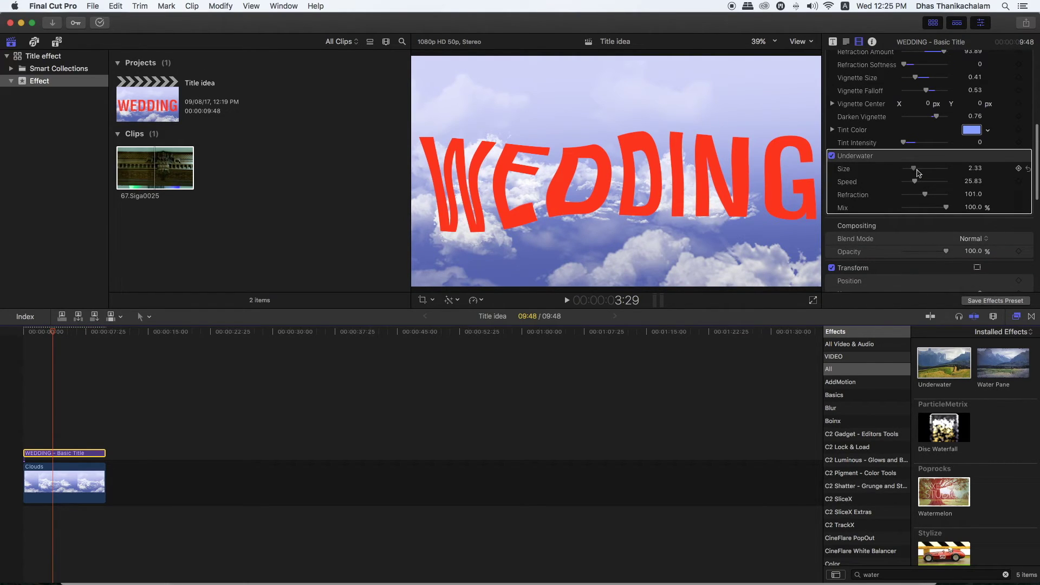
mouse_move(917, 173)
left_mouse_down()
mouse_move(903, 173)
mouse_move(918, 169)
mouse_move(930, 186)
mouse_move(914, 183)
mouse_move(929, 196)
mouse_move(955, 198)
mouse_move(908, 195)
mouse_move(947, 208)
left_mouse_up()
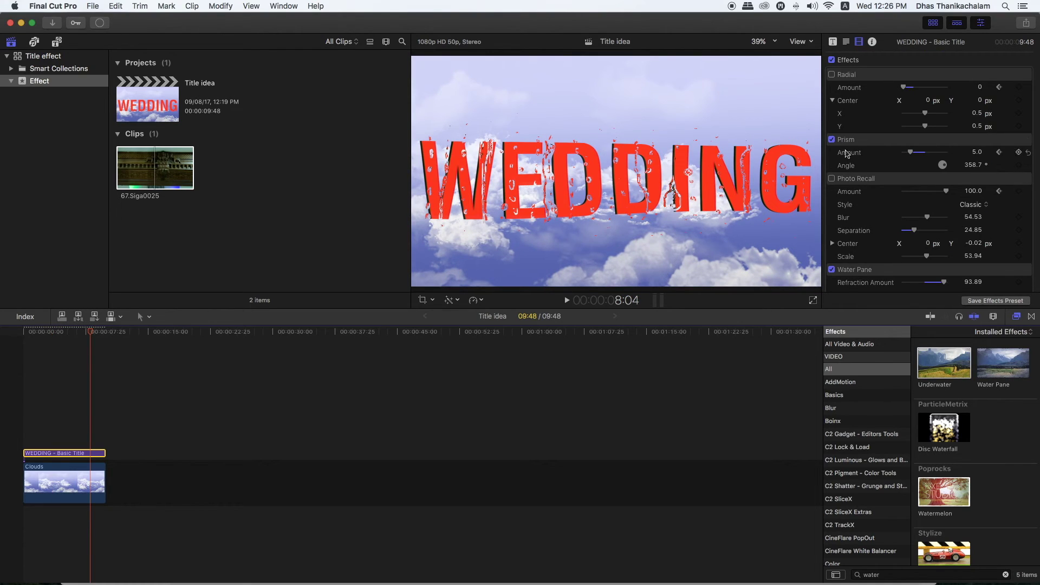
Raise the Prism Amount to 24.0, then switch Prism off
left_click_drag(914, 156, 939, 160)
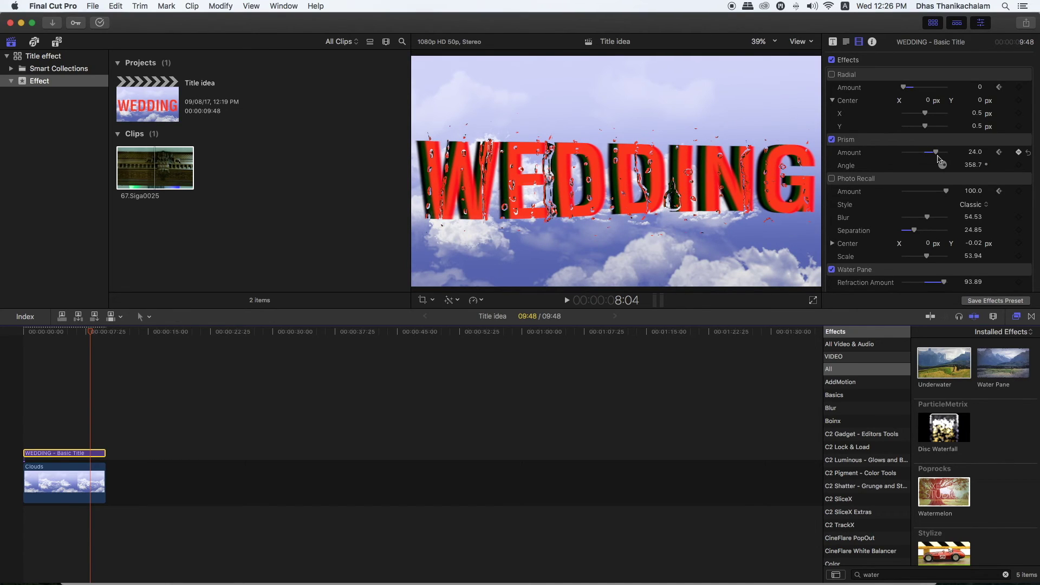
left_click(832, 140)
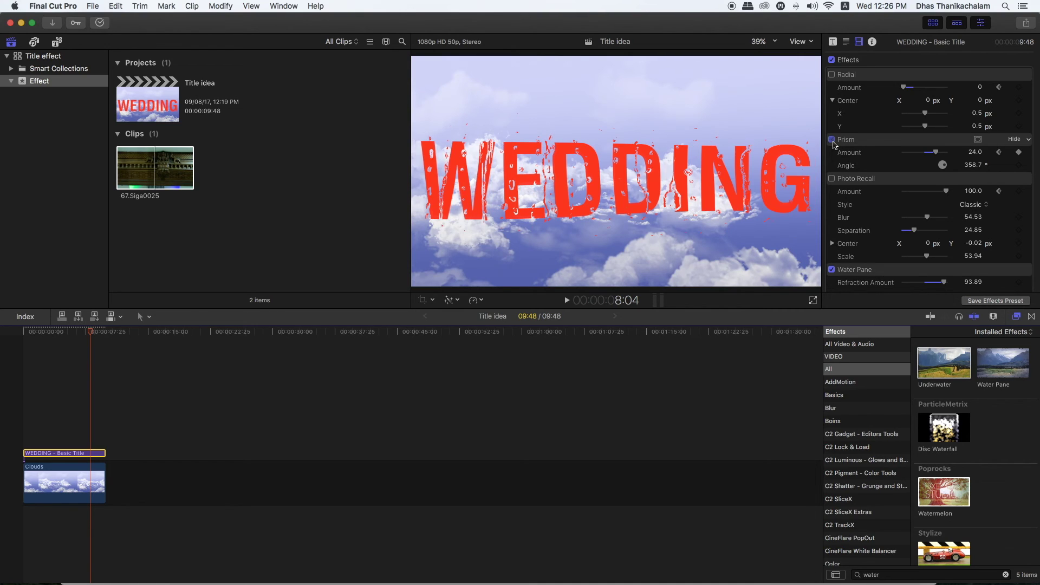
scroll(832, 77, "up", 1)
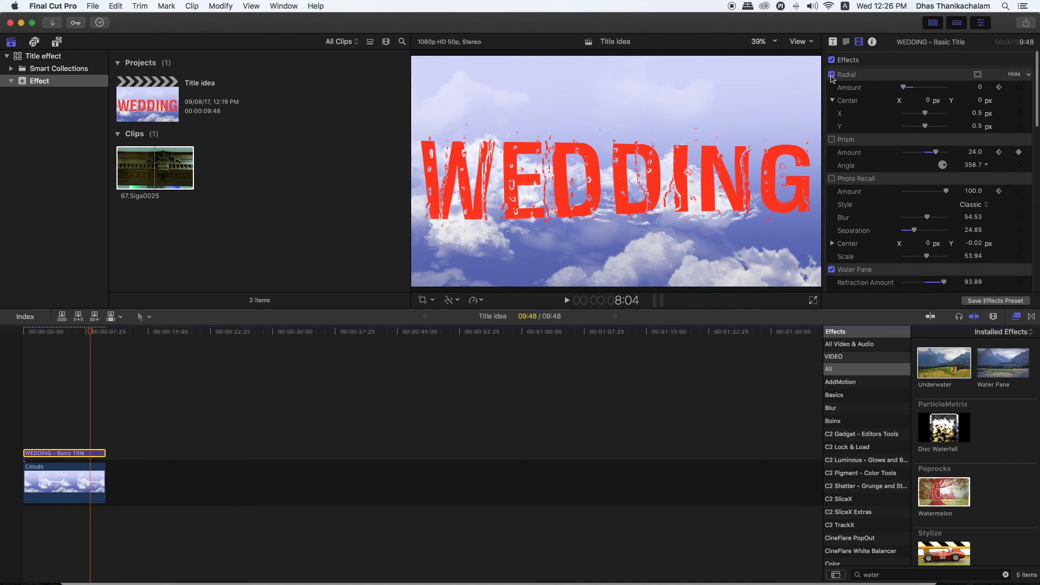